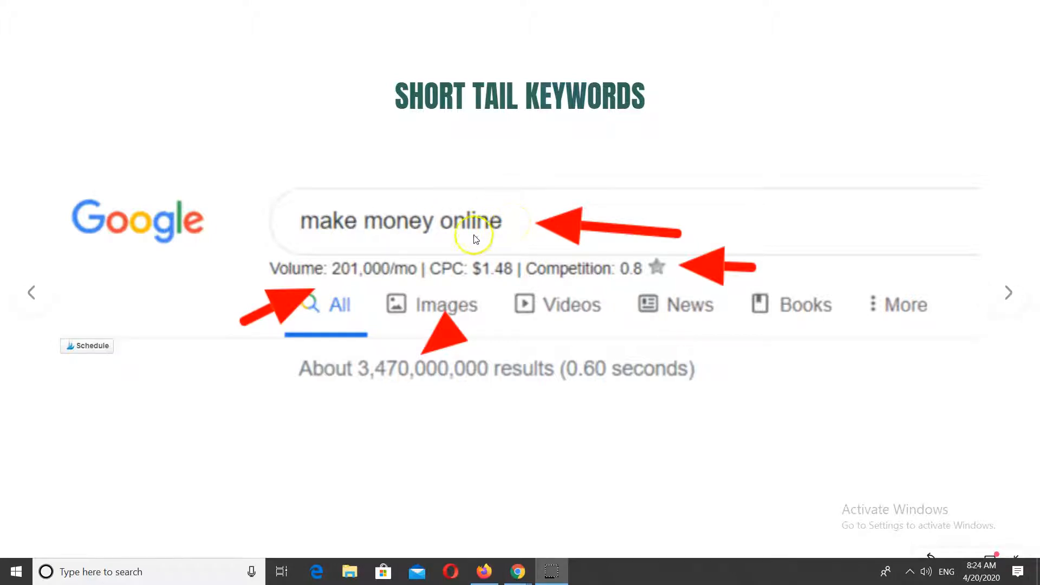
click(16, 556)
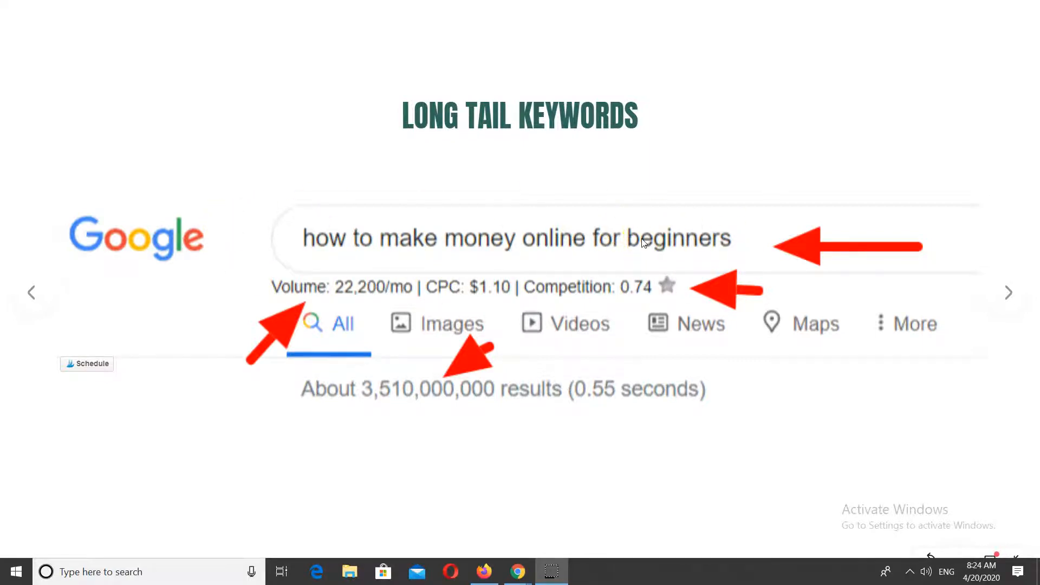
click(20, 559)
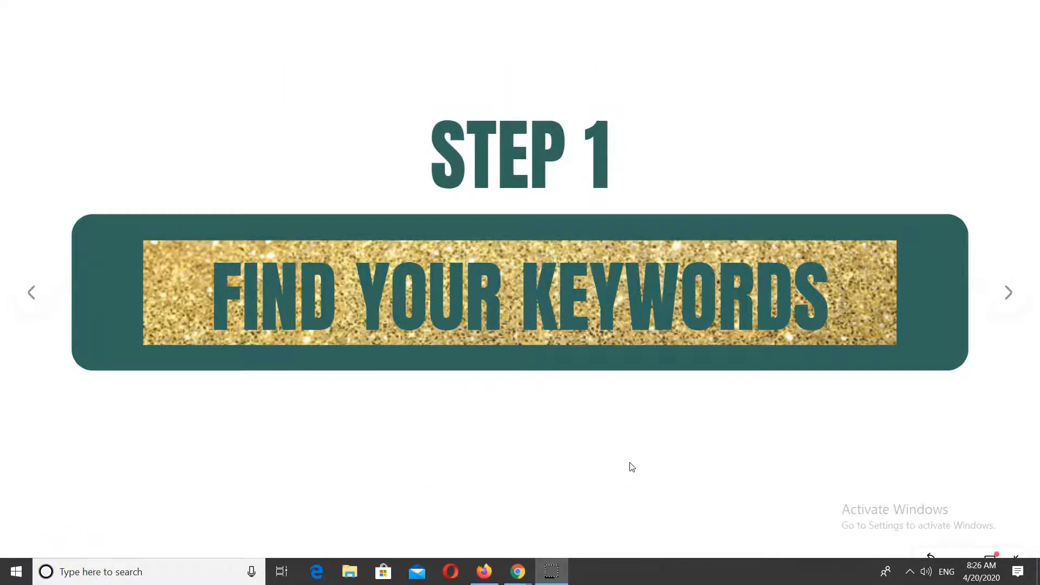
click(1007, 295)
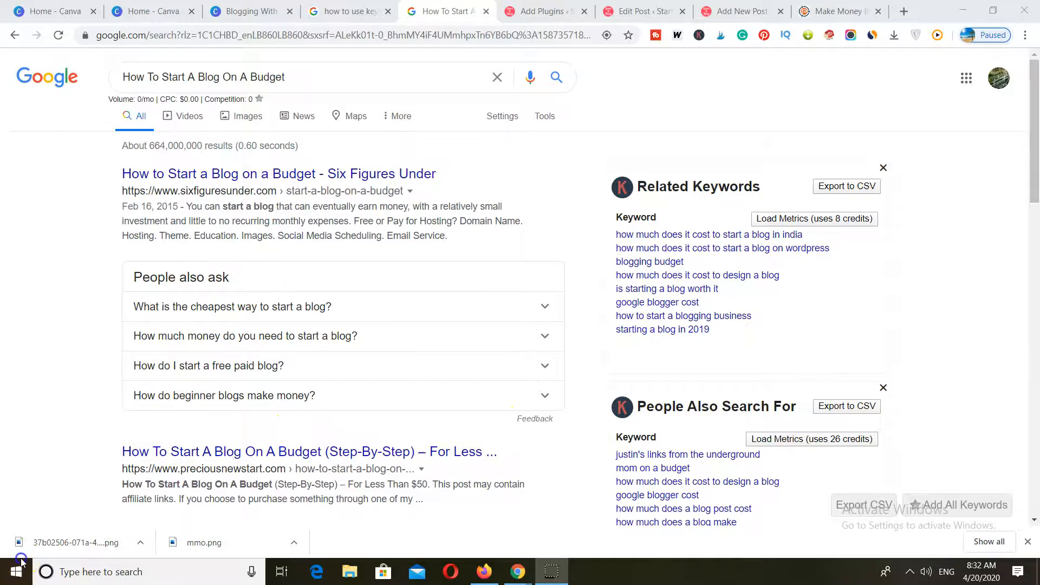
Extend the new post's title to read "How To Start A Blog On A Budget That Makes Money".
key(ctrl+Tab)
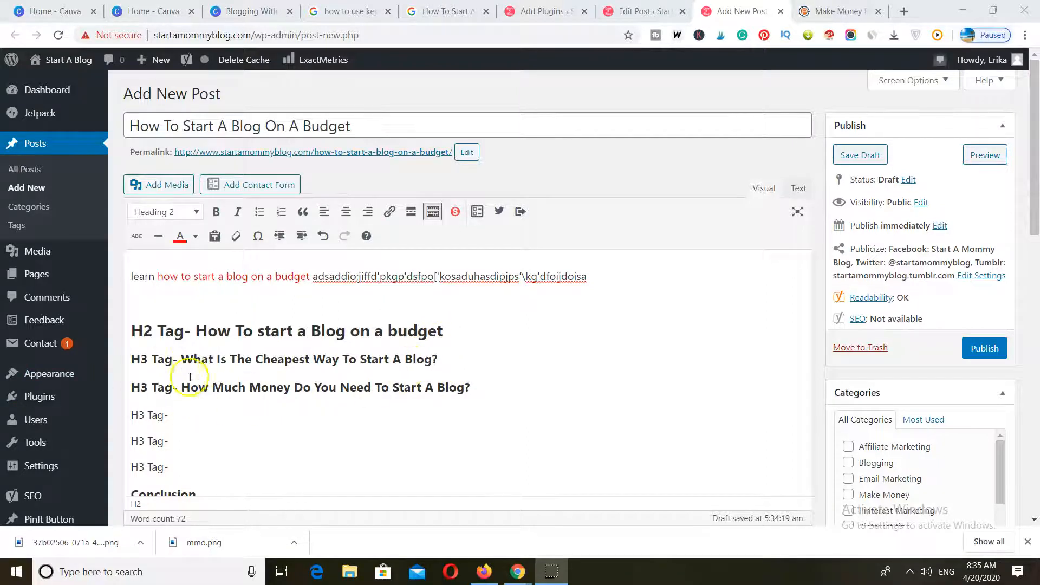
scroll(209, 400, down, 1)
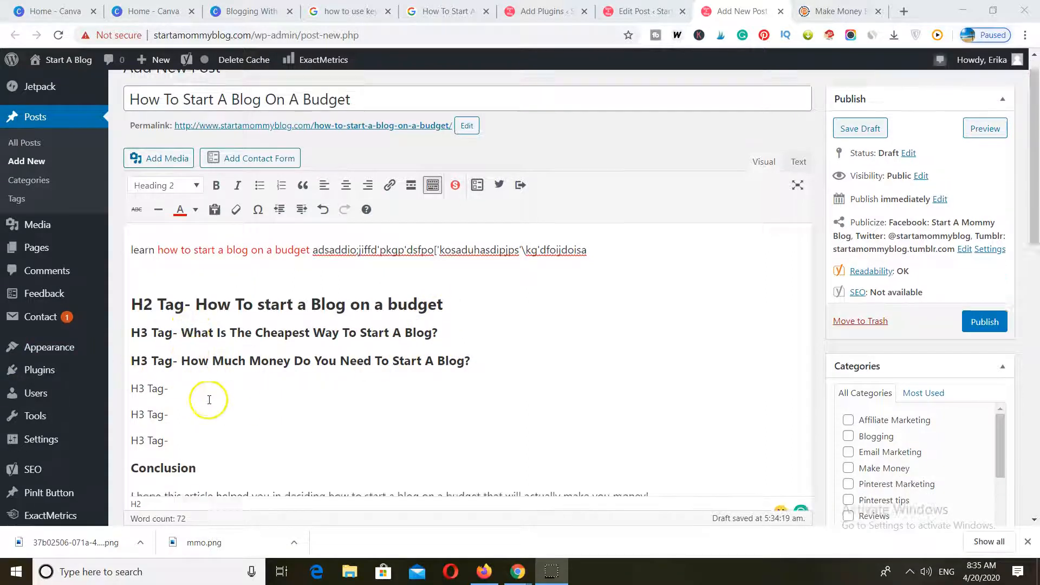
scroll(209, 400, down, 3)
scroll(212, 399, up, 4)
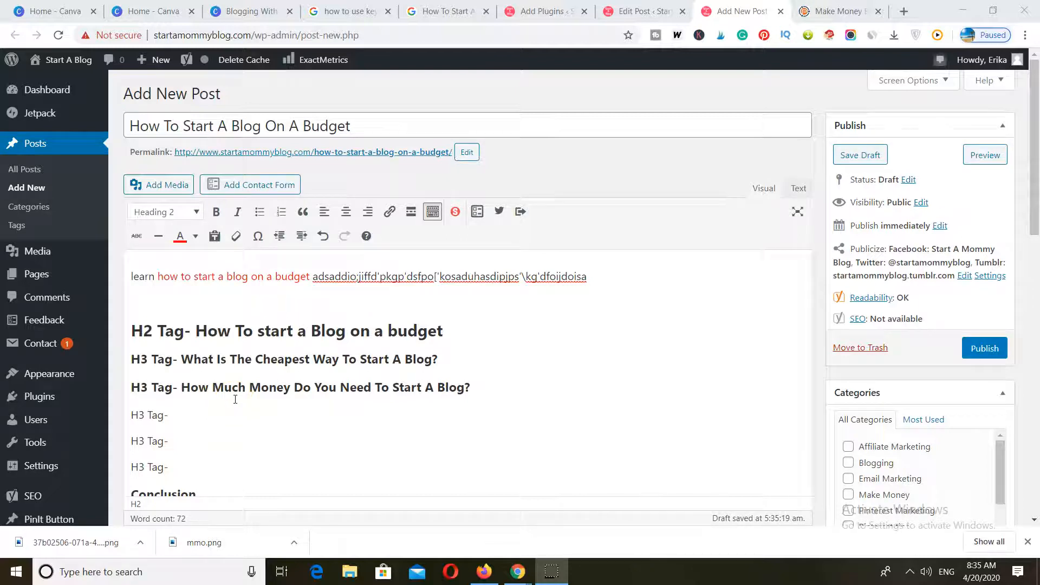
click(128, 125)
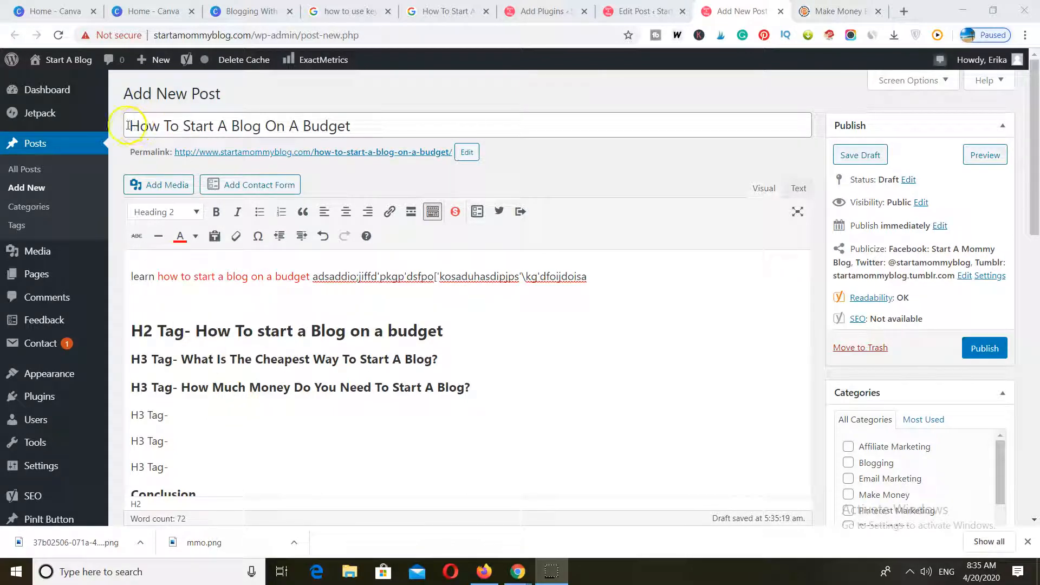
click(351, 126)
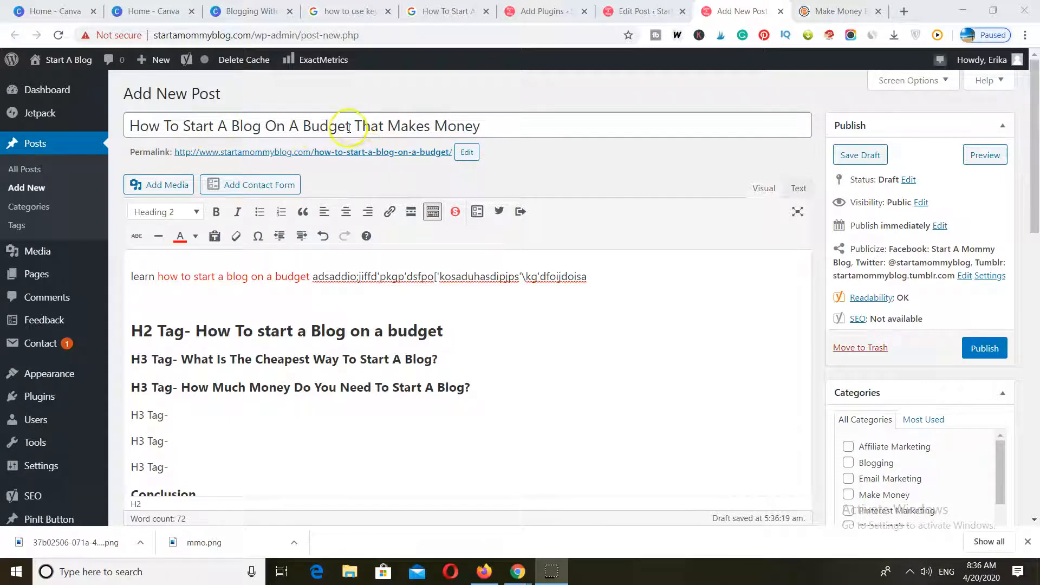
Open the permalink slug for editing, check its ending "budget" against the title and accept the slug as it is.
click(466, 153)
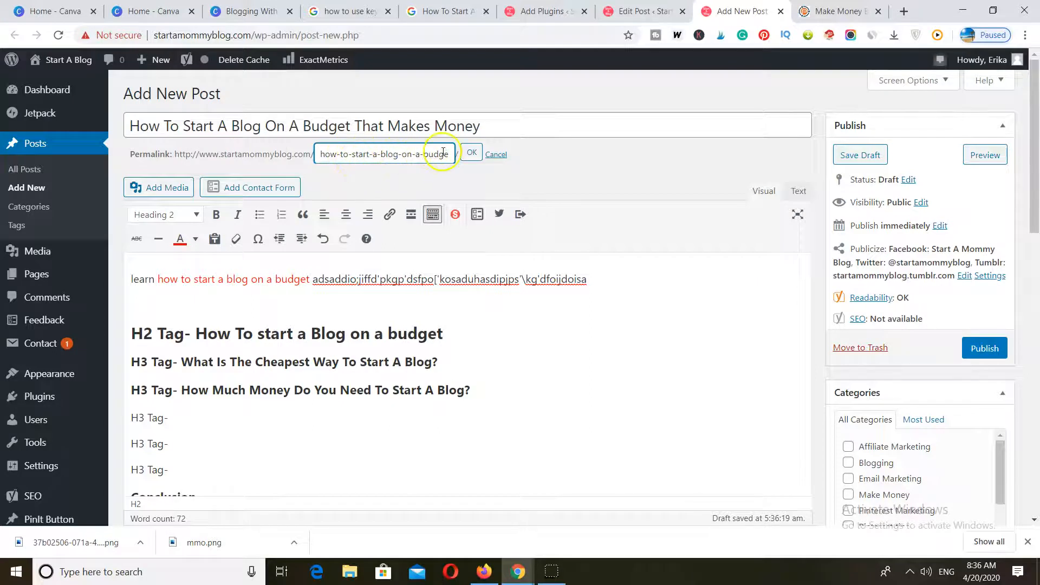
click(354, 127)
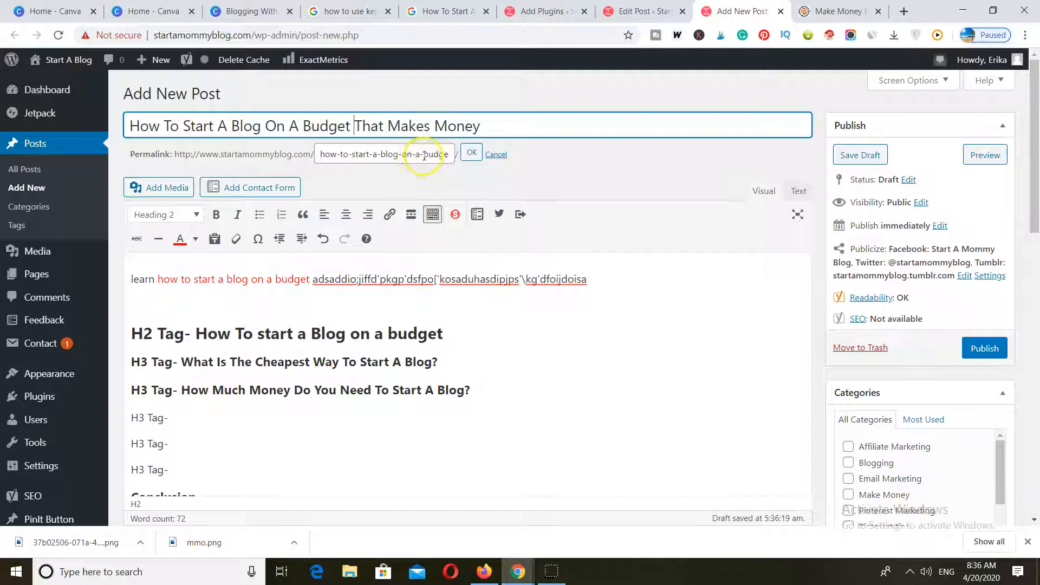
drag(424, 156, 451, 156)
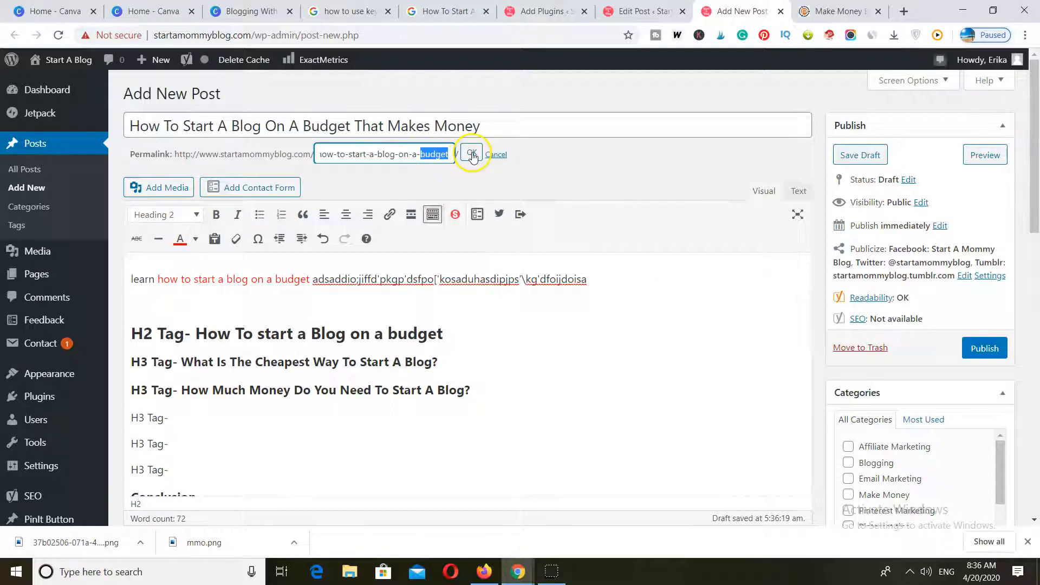
click(473, 157)
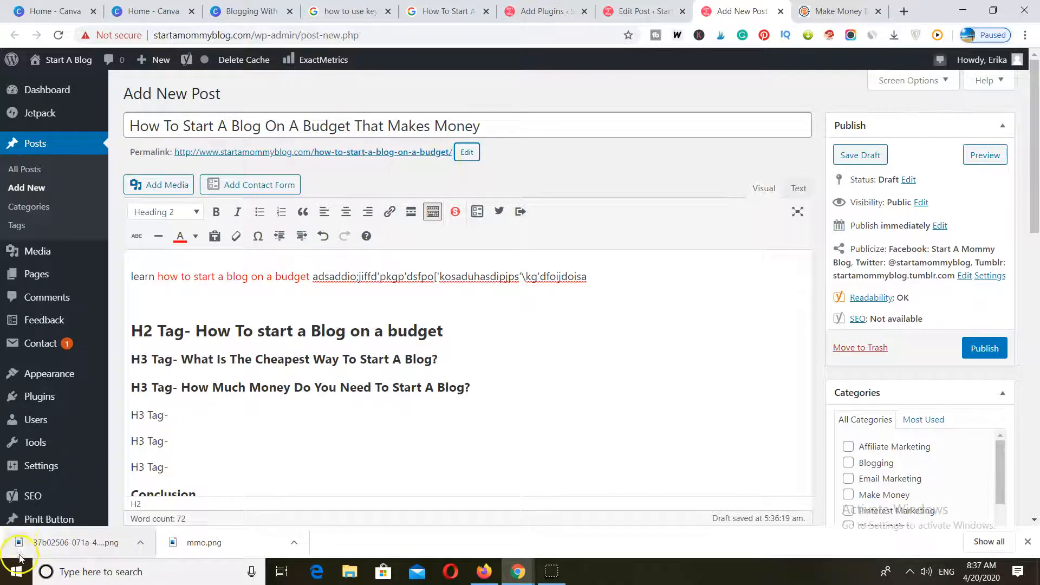
Check the keyword in the draft's opening line and highlight "start a blog" in the first Google result's description.
scroll(264, 350, down, 1)
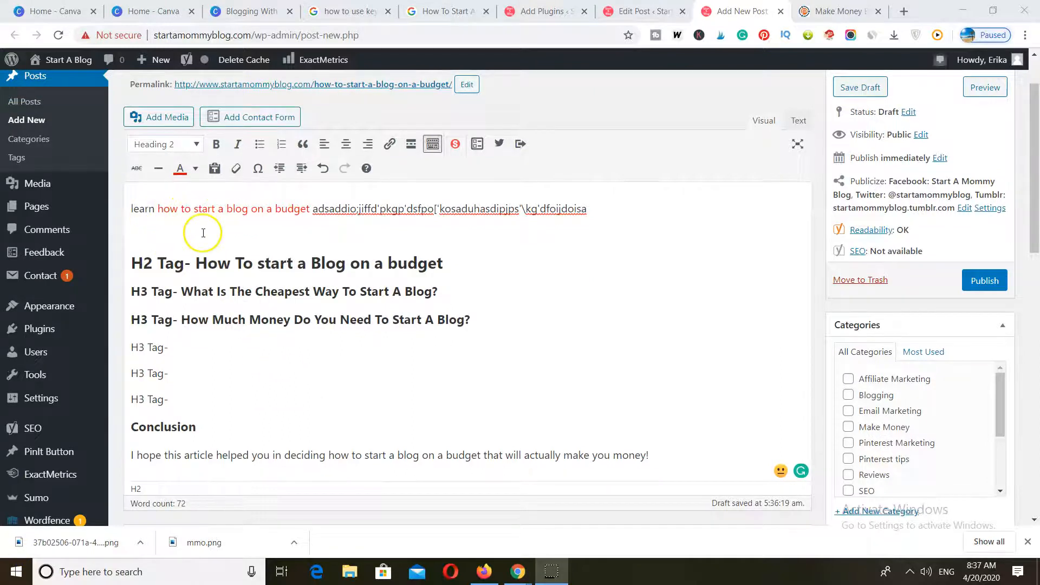
scroll(202, 232, up, 1)
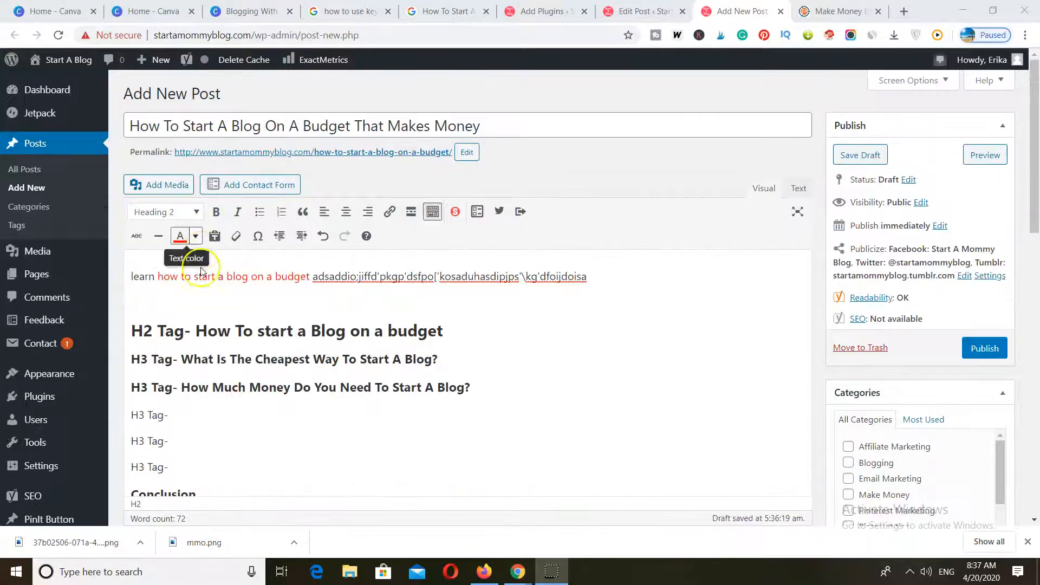
click(176, 288)
click(444, 11)
click(250, 178)
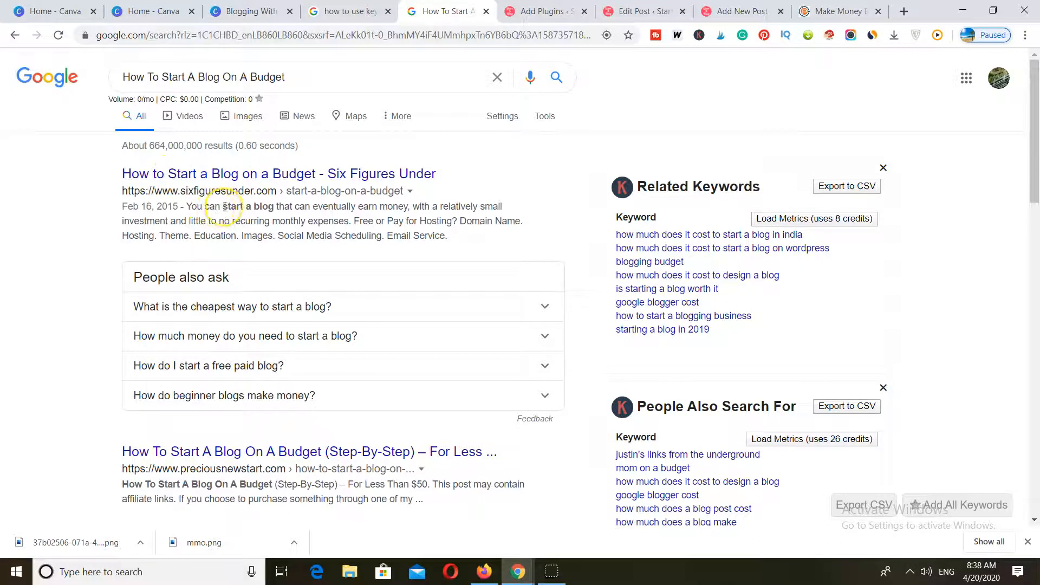
drag(222, 208, 265, 209)
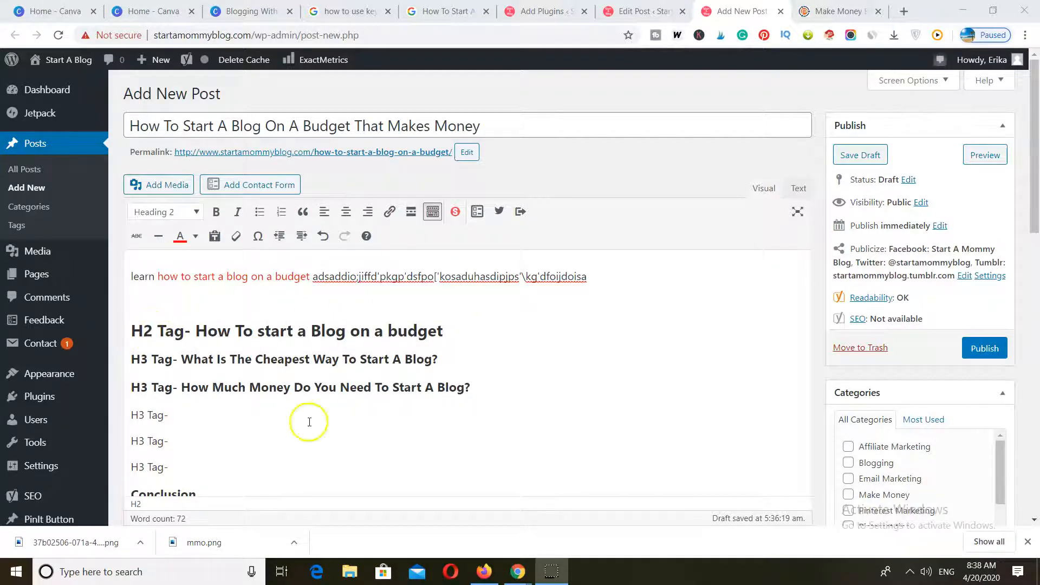
Look through the heading styles available for the draft and compare its H3 headings with the questions in the Google results.
click(181, 213)
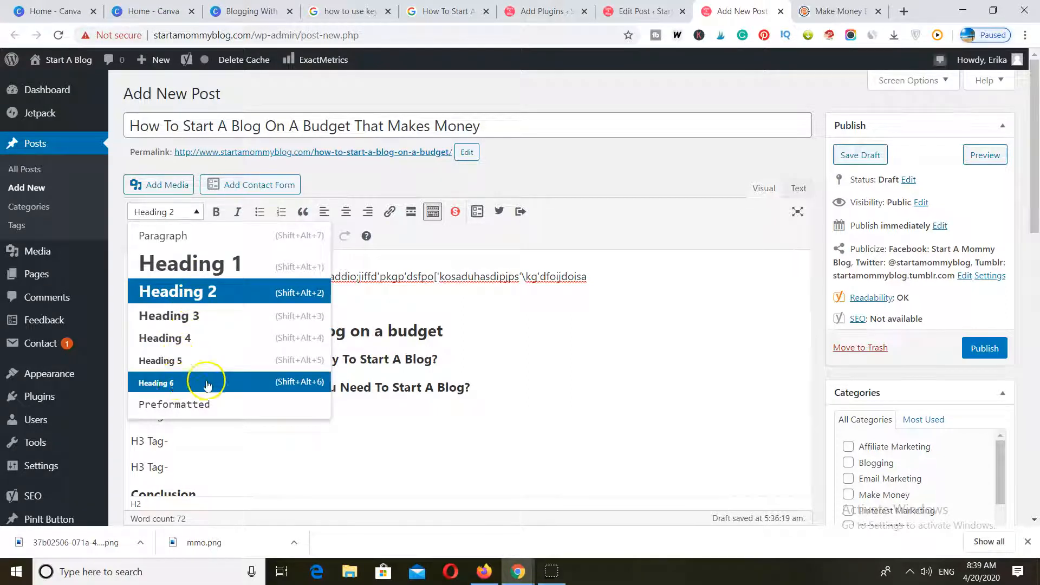
click(474, 387)
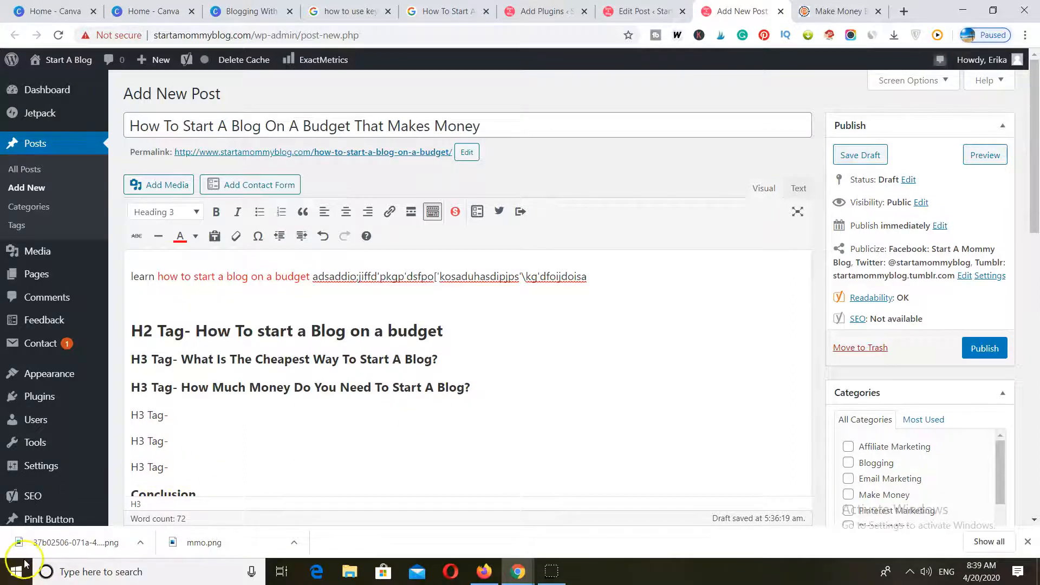
scroll(151, 243, down, 1)
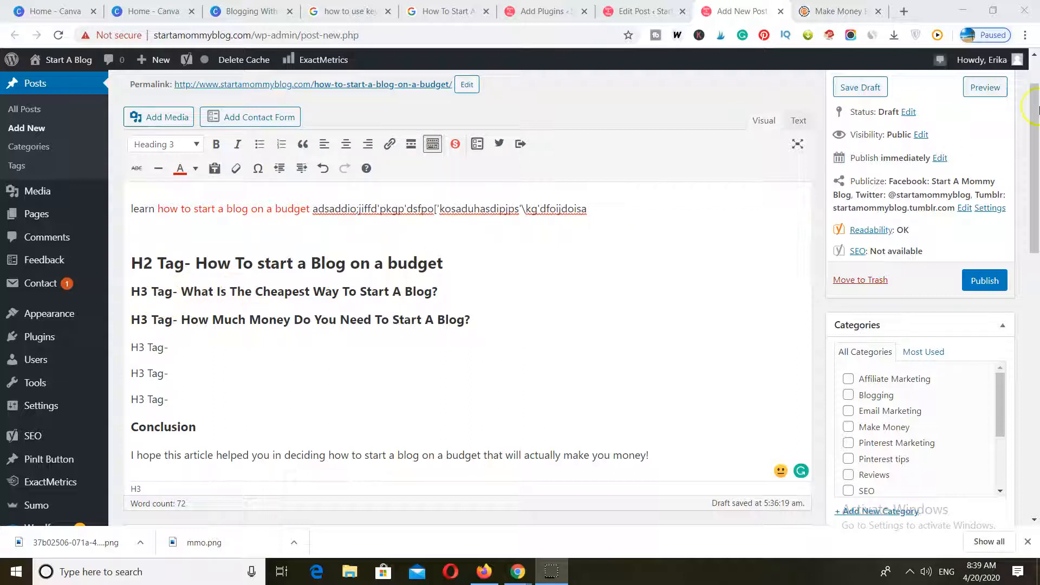
click(433, 11)
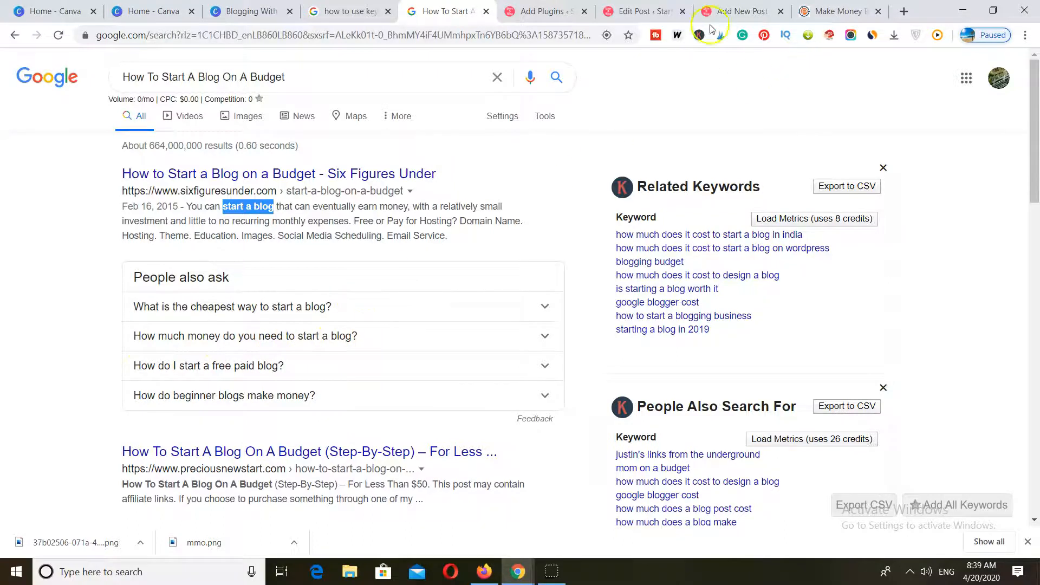
click(723, 12)
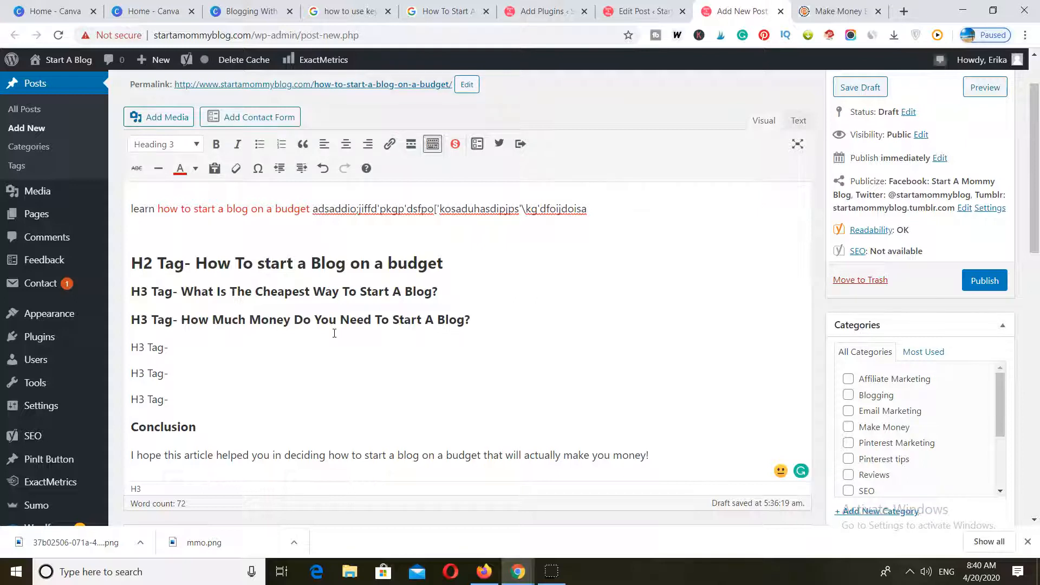
Review the draft's structure from the opening keyword through the H2 and H3 headings to the conclusion.
scroll(334, 333, down, 3)
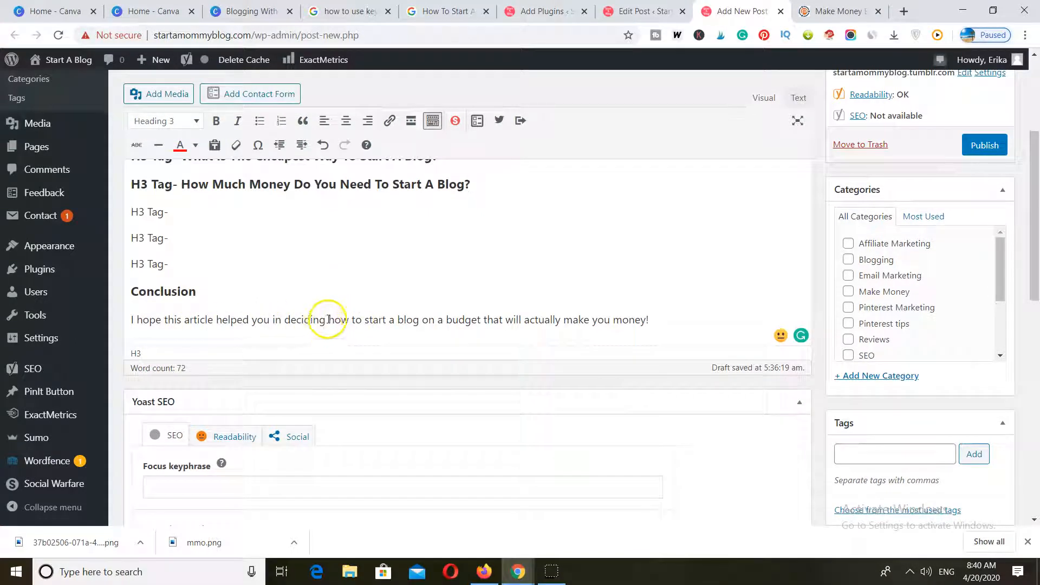
scroll(352, 323, up, 3)
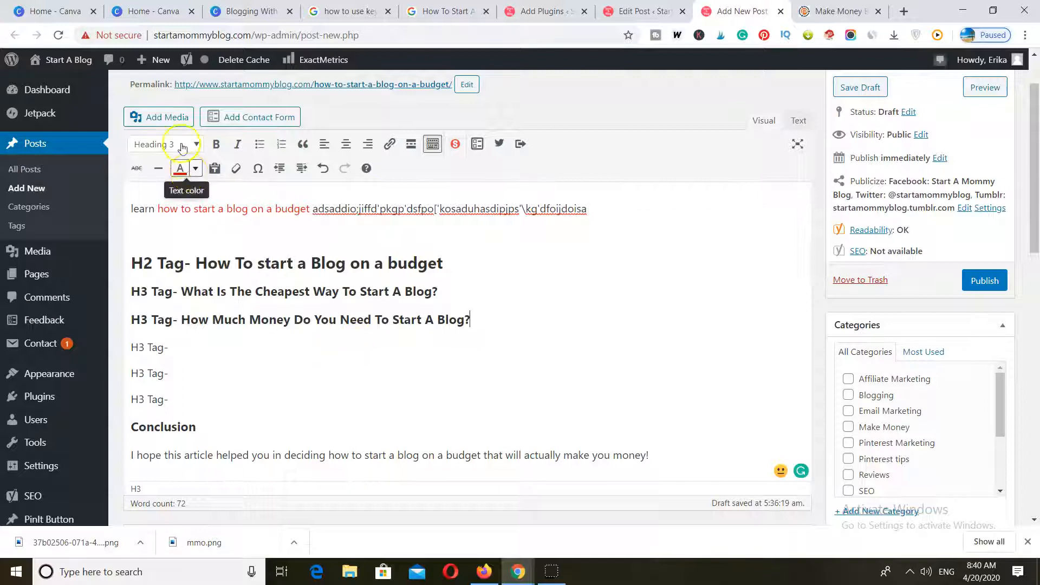
scroll(230, 191, up, 1)
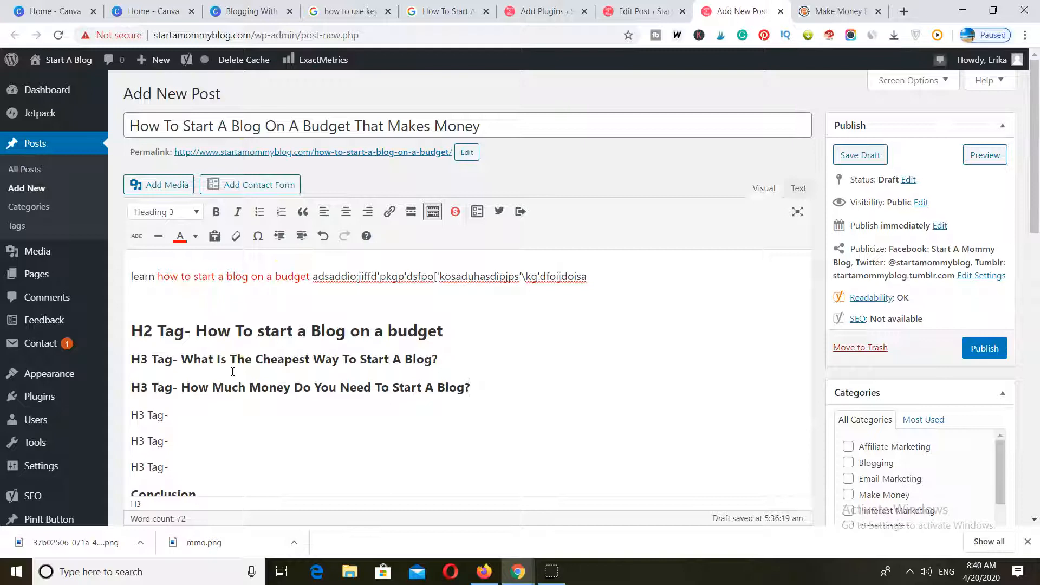
scroll(233, 372, down, 3)
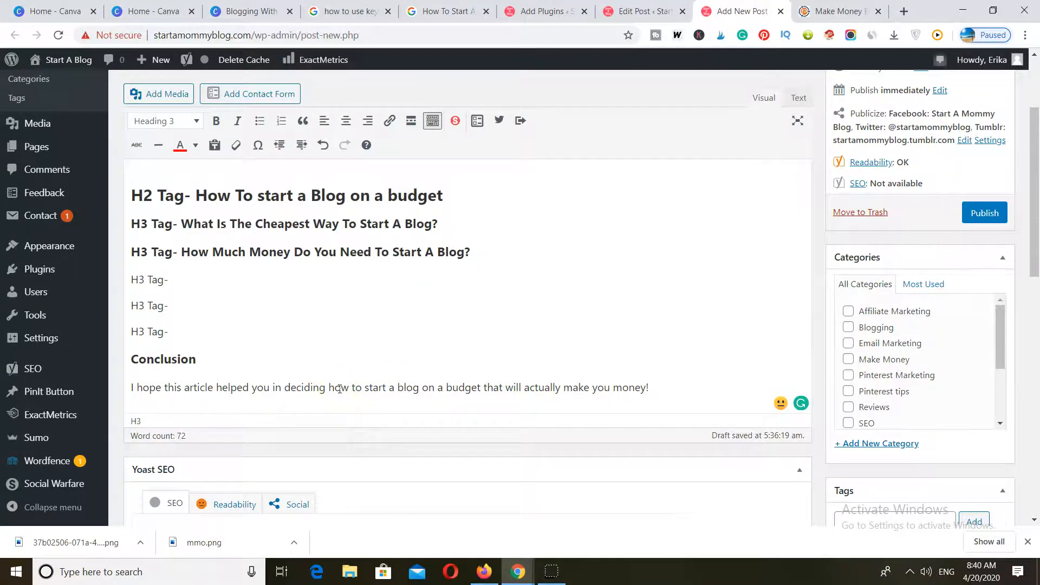
scroll(339, 389, up, 3)
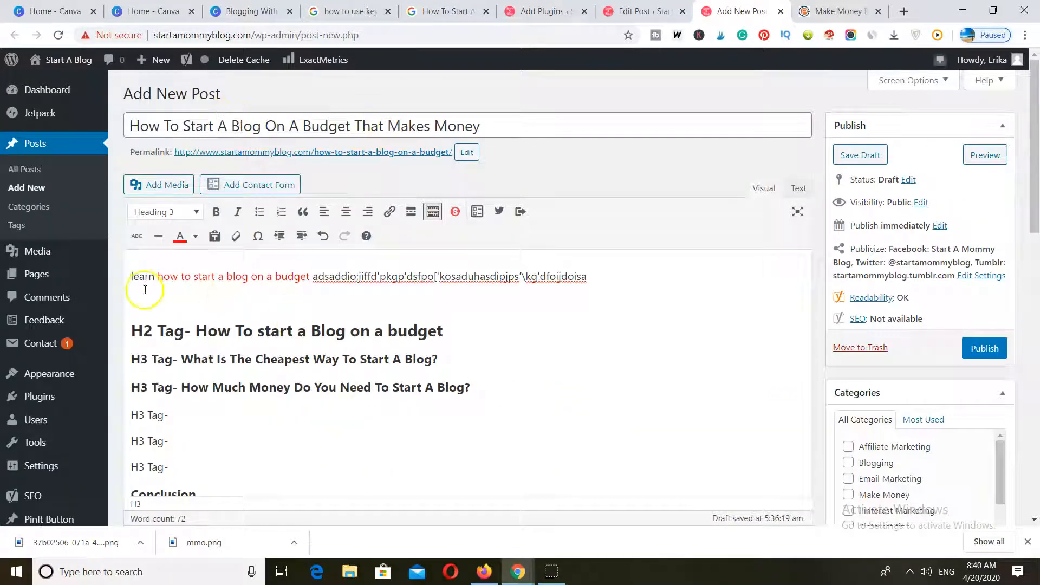
scroll(222, 279, down, 1)
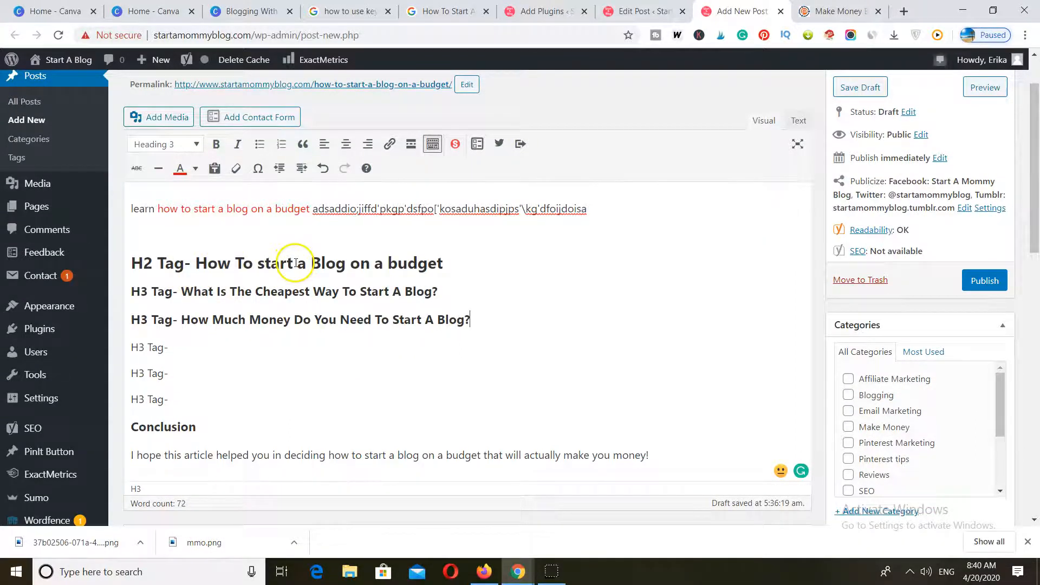
scroll(254, 346, down, 3)
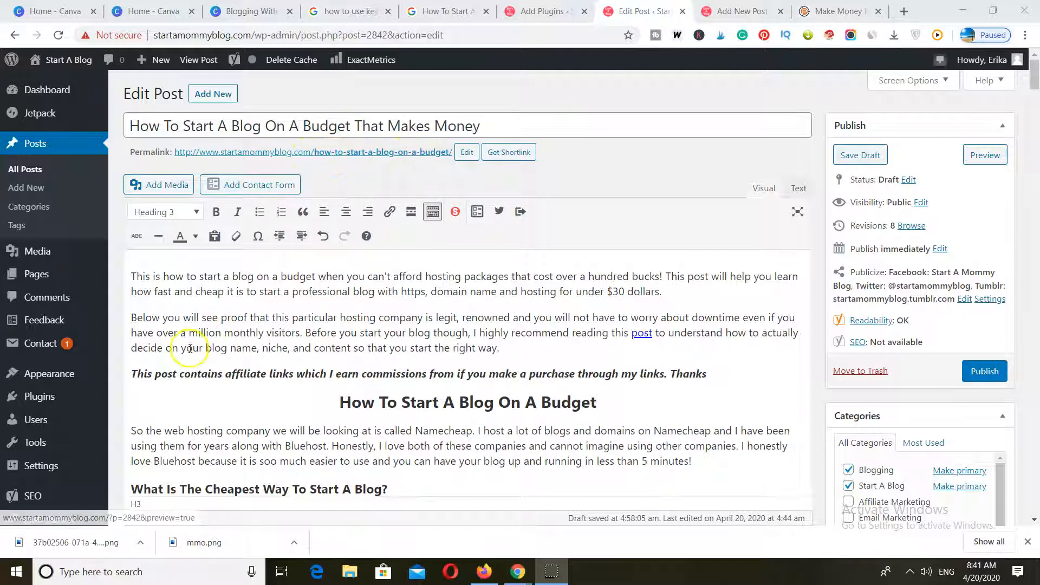
Highlight the H3 heading "What Is The Cheapest Way To Start A Blog?" in the draft and check its wording.
scroll(423, 274, down, 3)
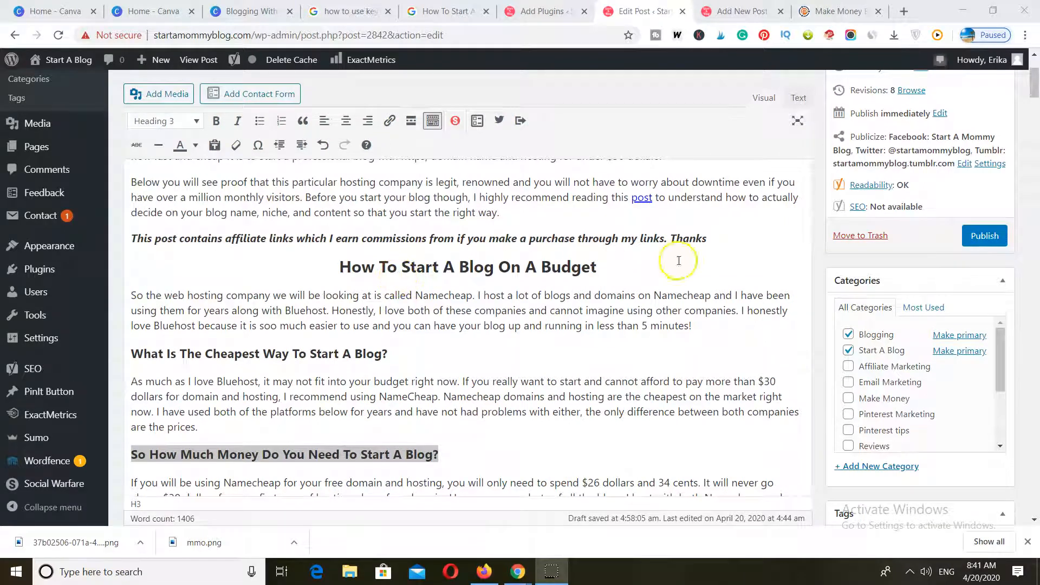
scroll(494, 303, down, 1)
scroll(494, 303, down, 3)
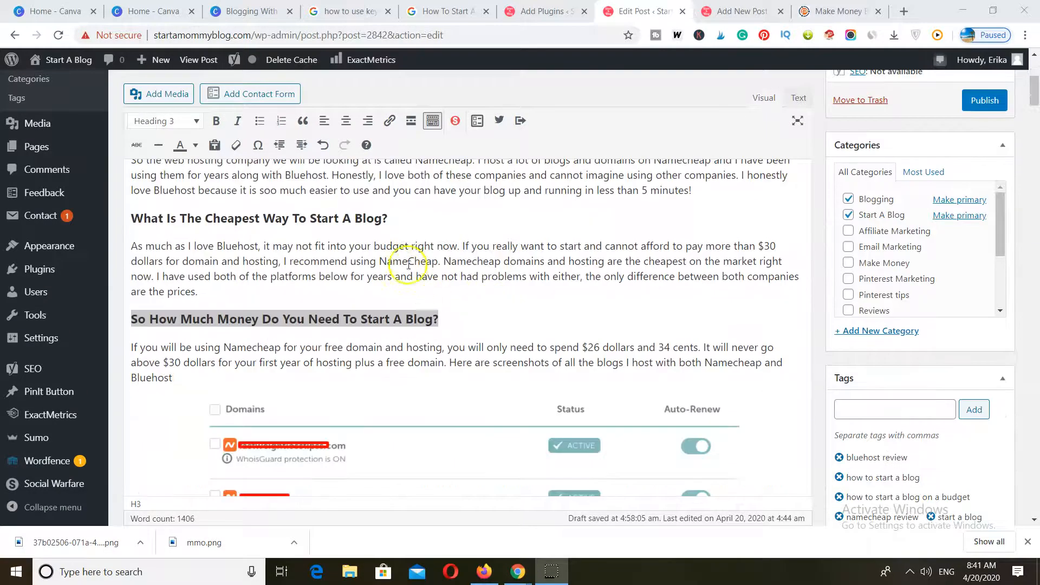
click(397, 219)
drag(396, 219, 133, 217)
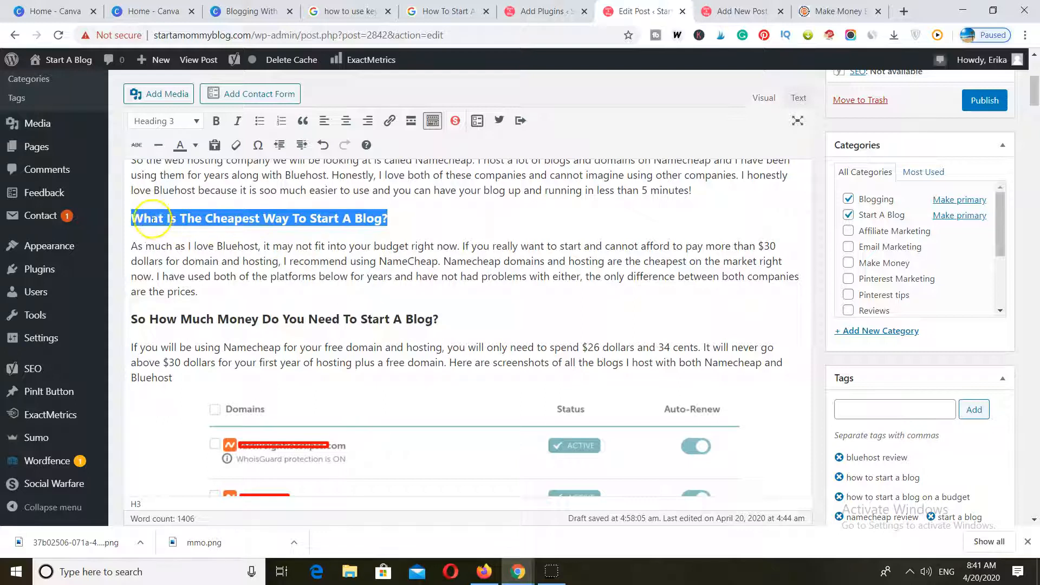
click(134, 218)
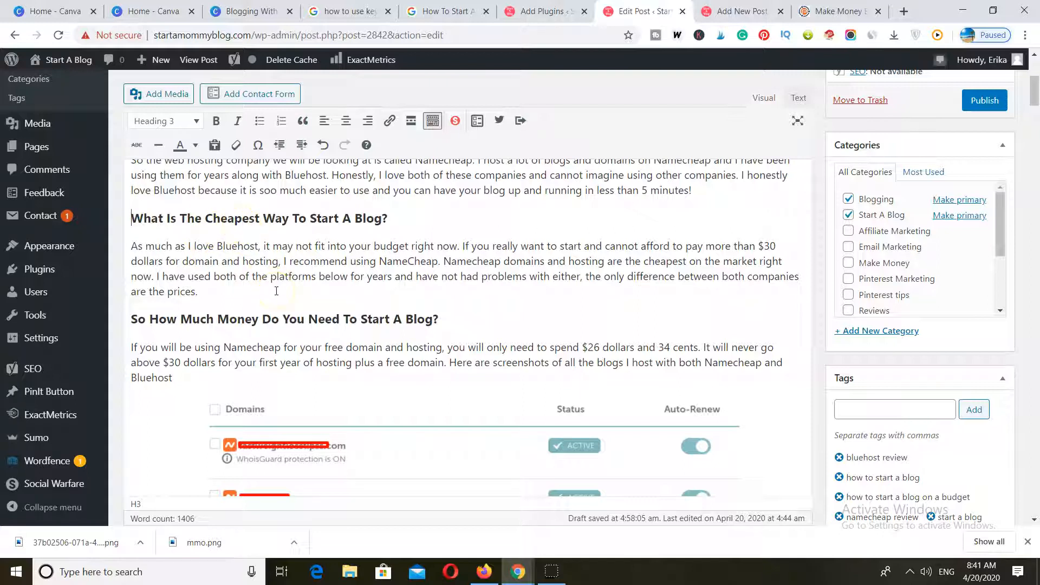
Look through the rest of the draft and highlight "how to start a blog on a budget" in the conclusion.
scroll(277, 291, down, 1)
scroll(277, 291, down, 12)
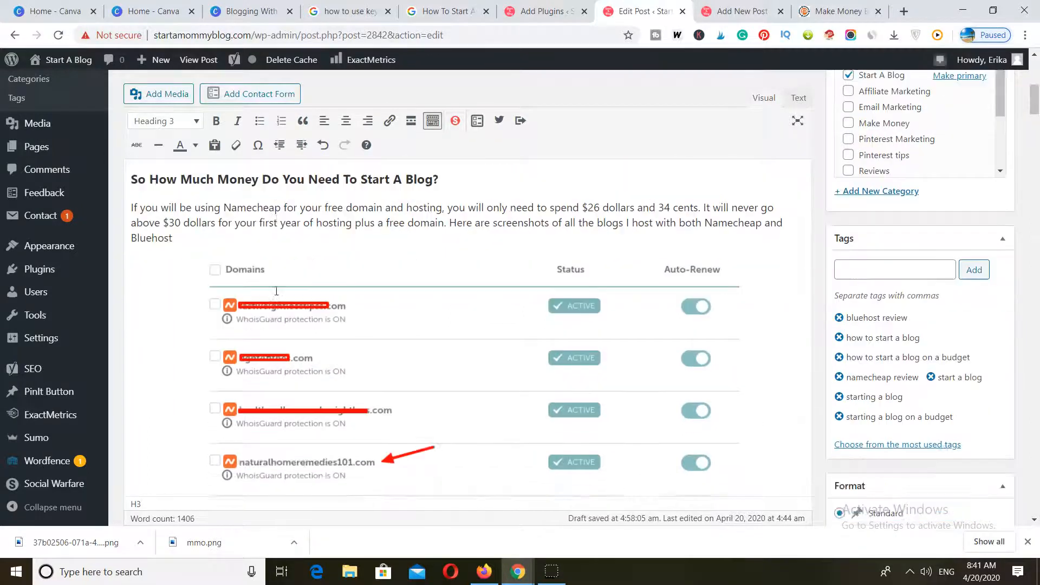
scroll(277, 291, down, 15)
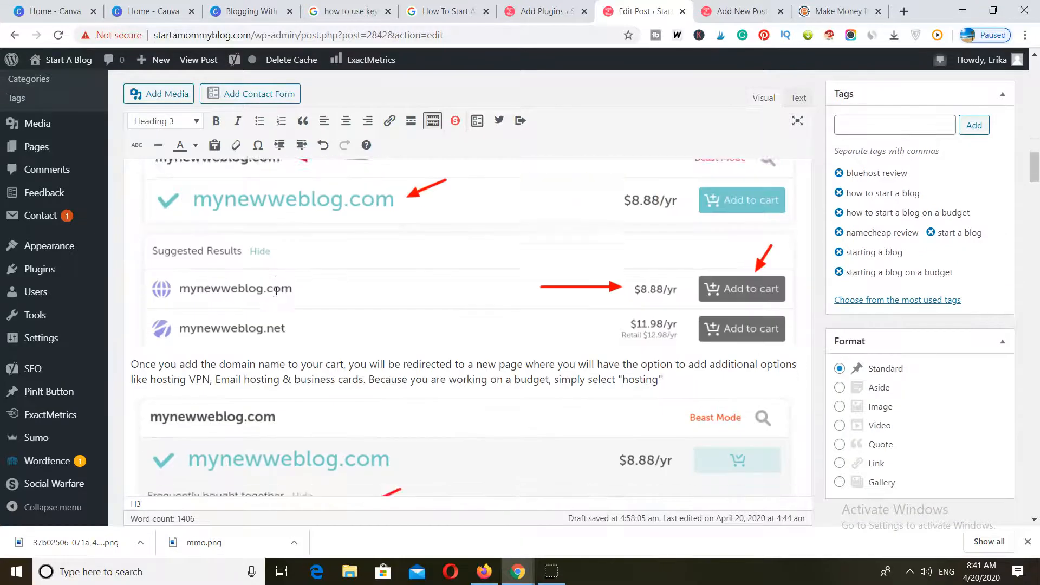
scroll(279, 292, down, 15)
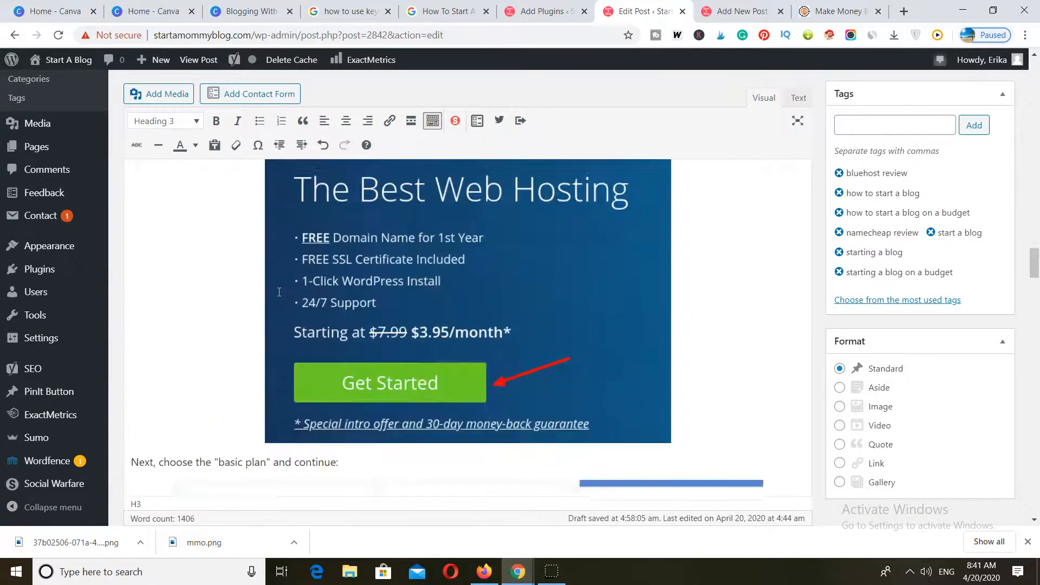
scroll(279, 292, down, 15)
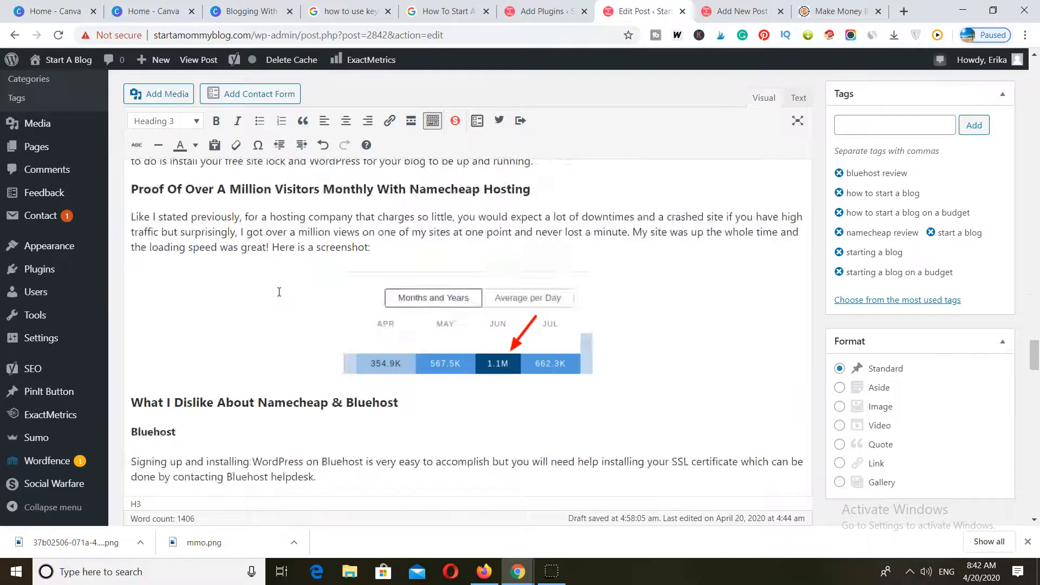
scroll(279, 292, up, 3)
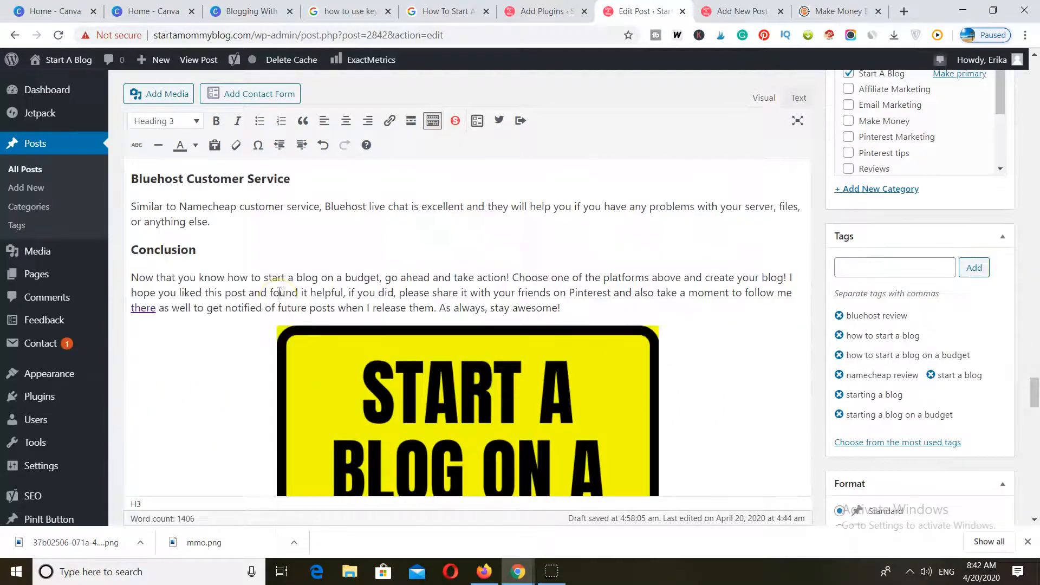
drag(227, 277, 378, 275)
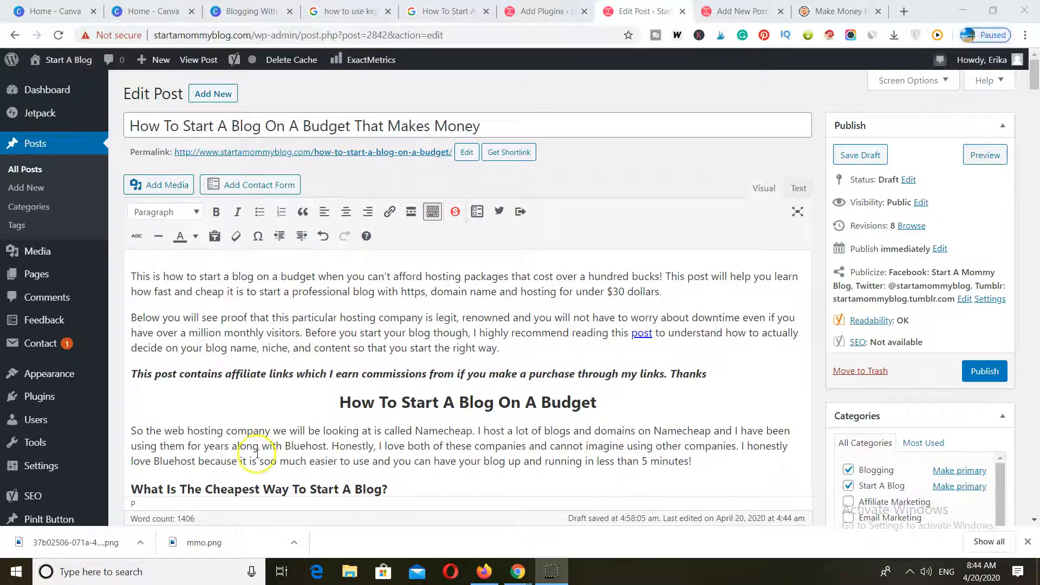
Open the featured image's attachment details and check that its alt text contains the keyword.
scroll(449, 240, down, 15)
click(439, 249)
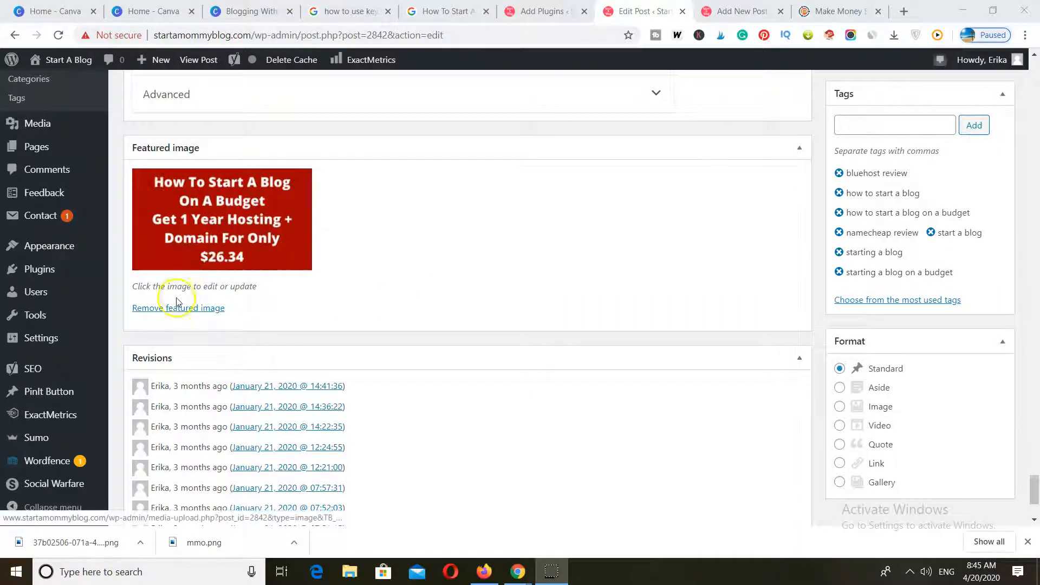
click(184, 228)
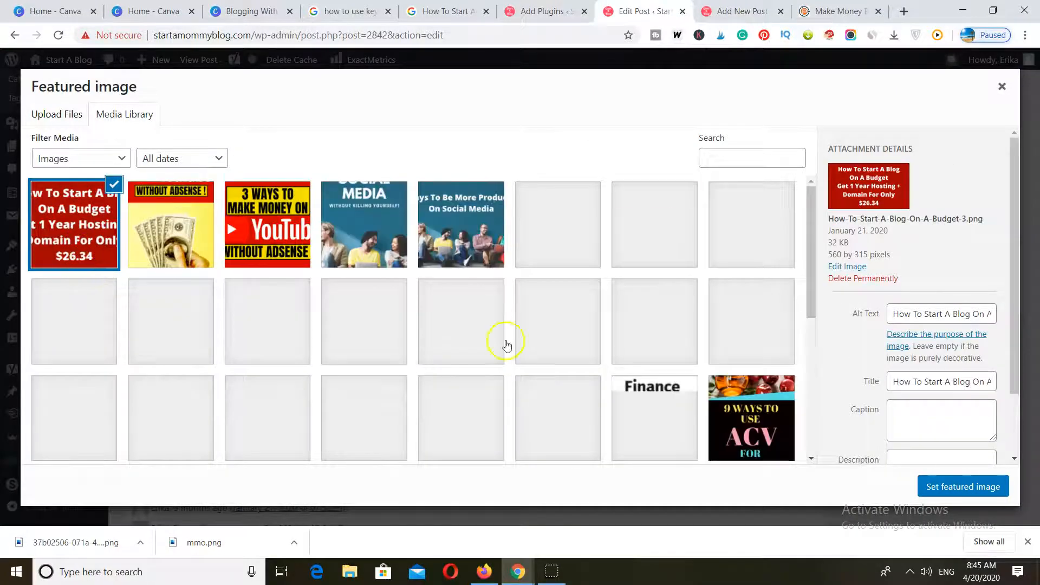
drag(893, 315, 1004, 314)
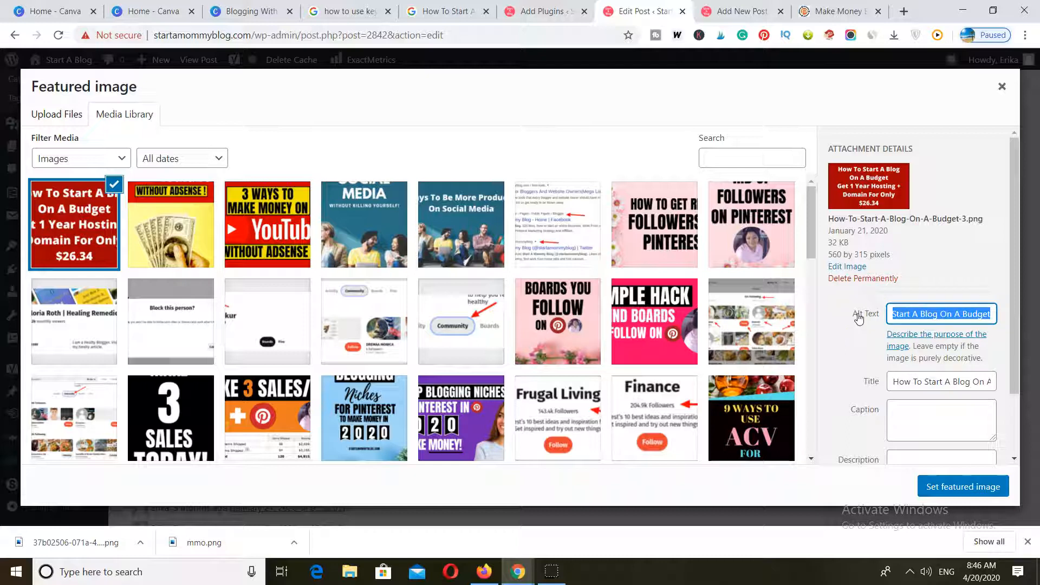
click(891, 316)
drag(891, 316, 919, 313)
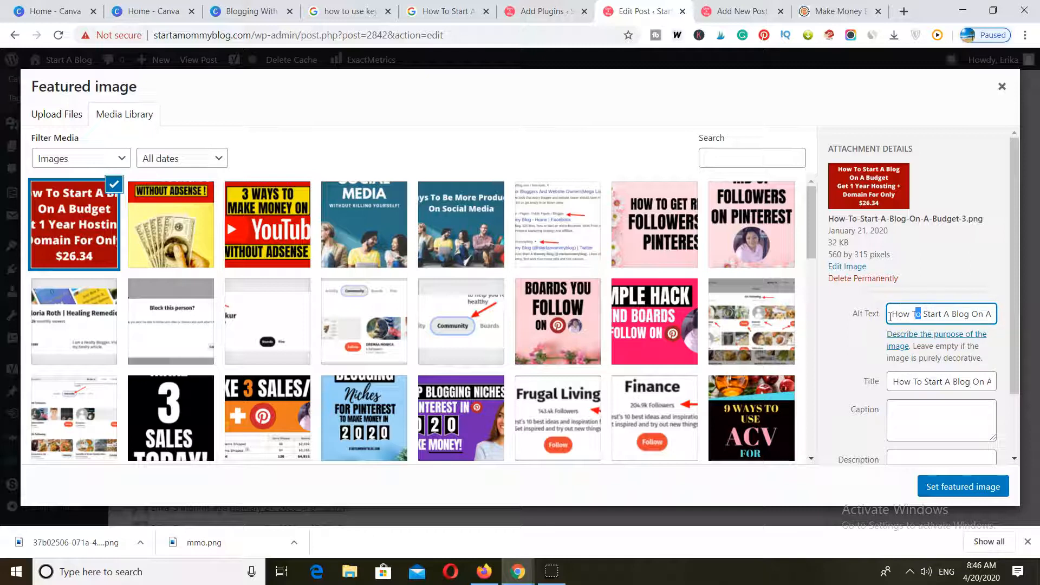
click(892, 316)
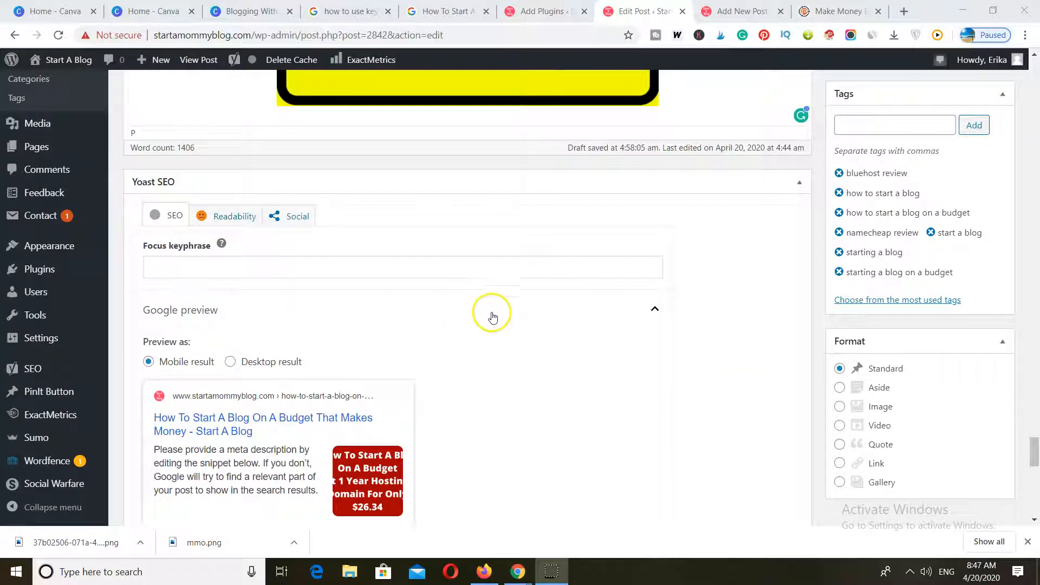
Paste "How To Start A Blog On A Budget" as the Yoast SEO focus keyphrase.
click(184, 268)
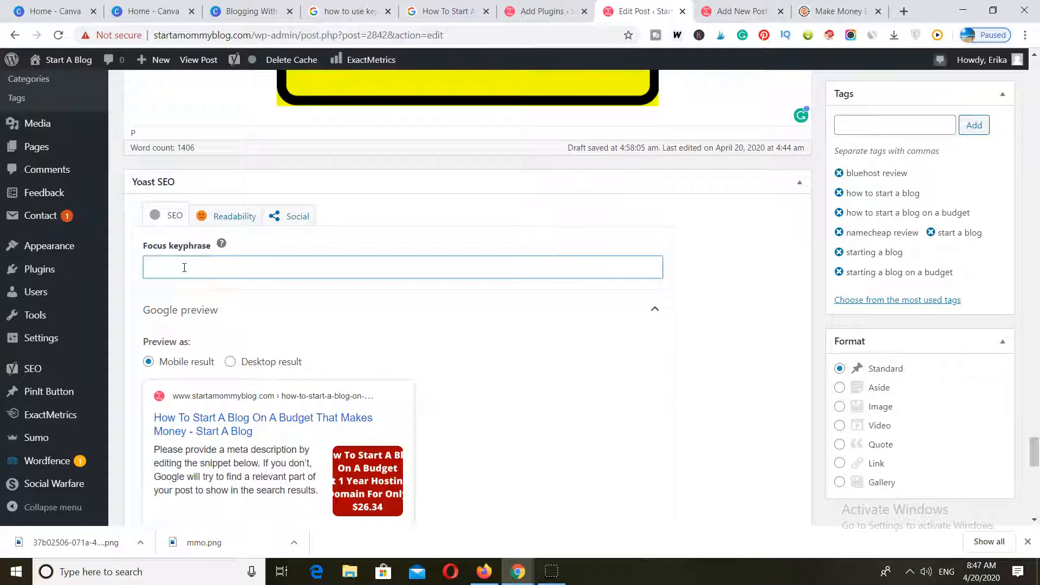
right_click(184, 268)
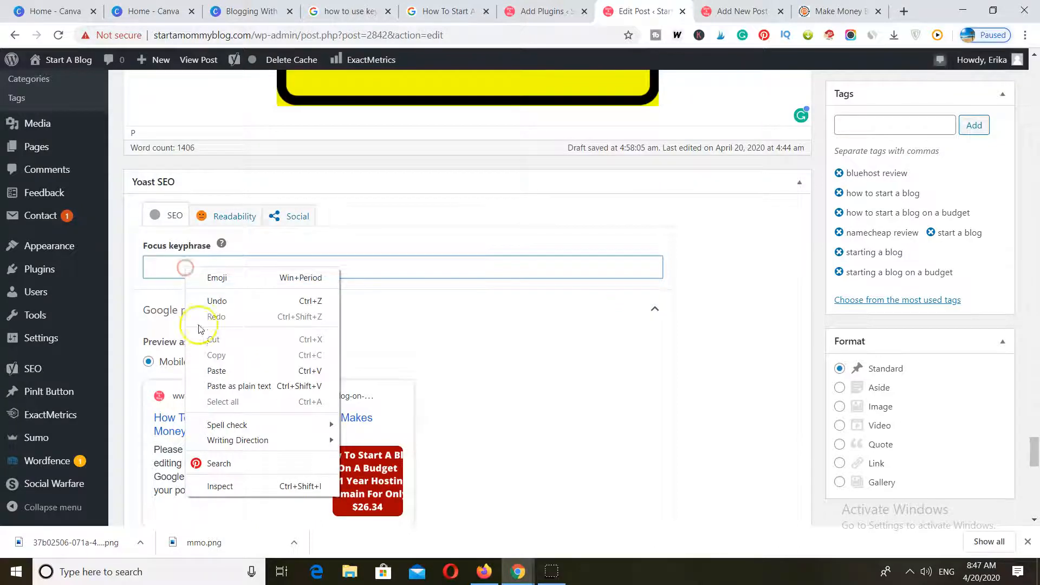
click(215, 369)
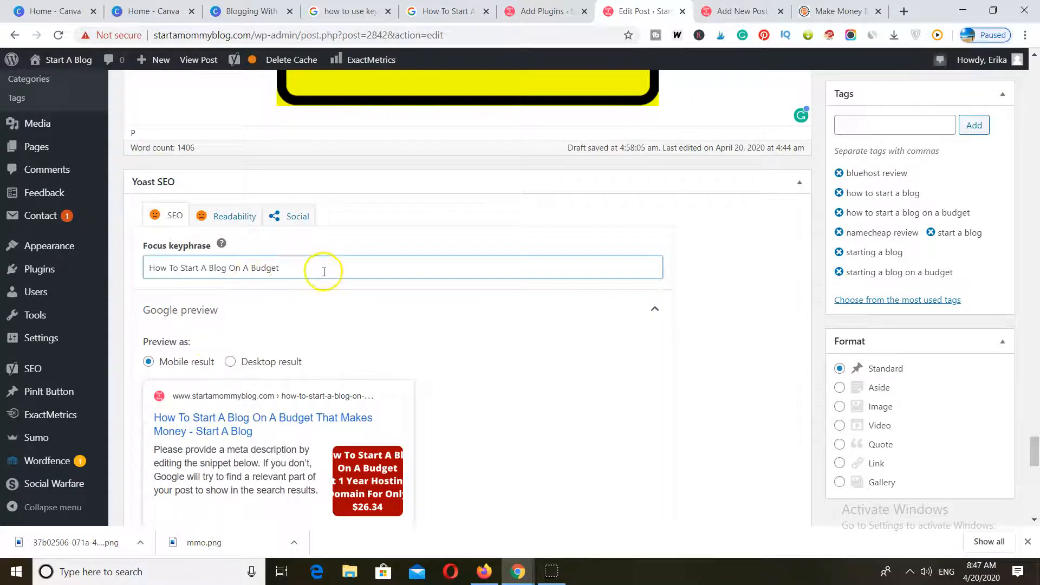
Enter the meta description "Learn how to start a blog on a budget in less than 30 minutes that will actually make you money!".
scroll(309, 332, down, 3)
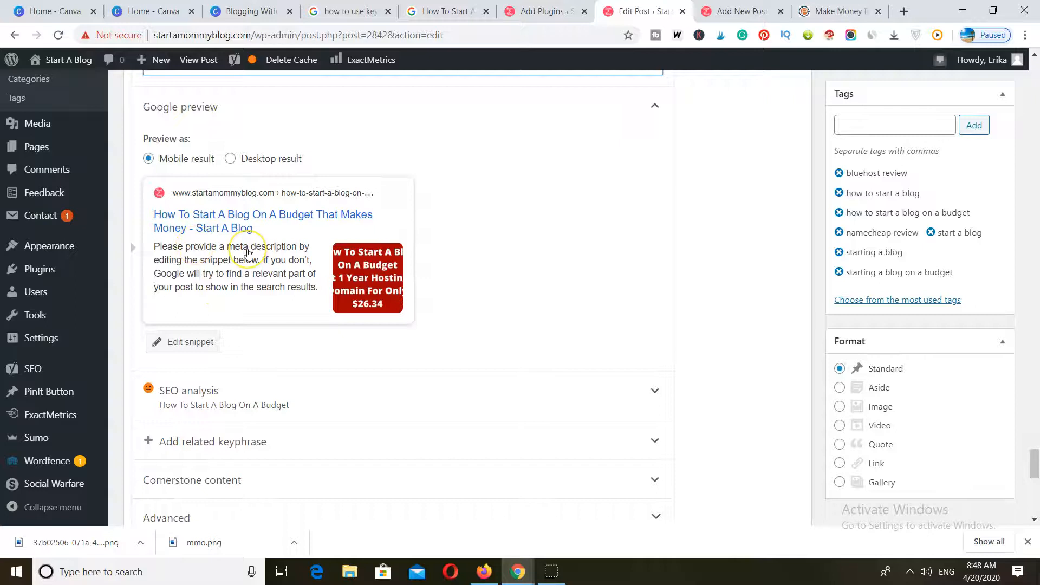
click(185, 341)
scroll(326, 339, down, 1)
scroll(326, 339, down, 4)
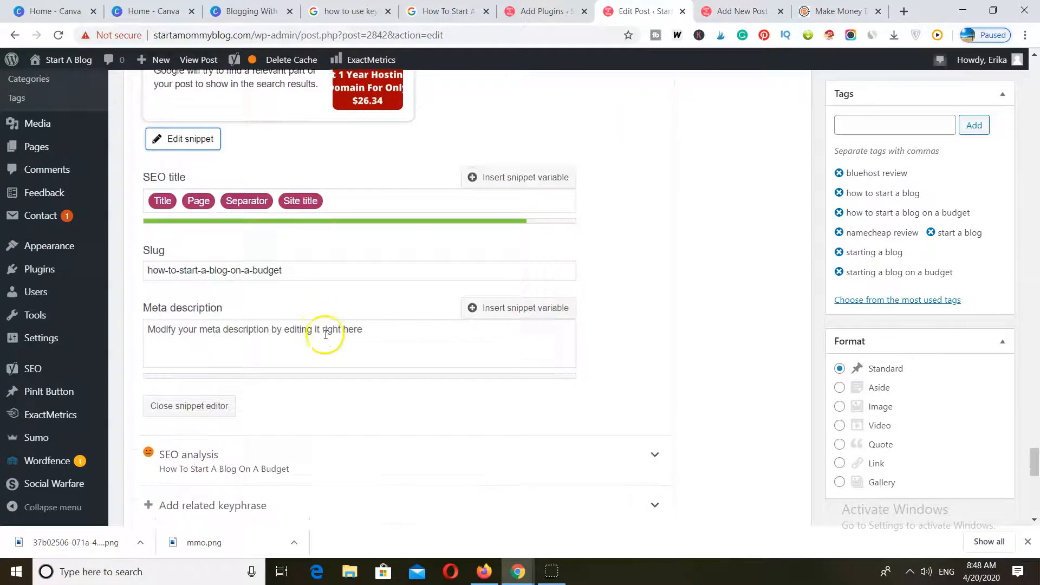
click(201, 266)
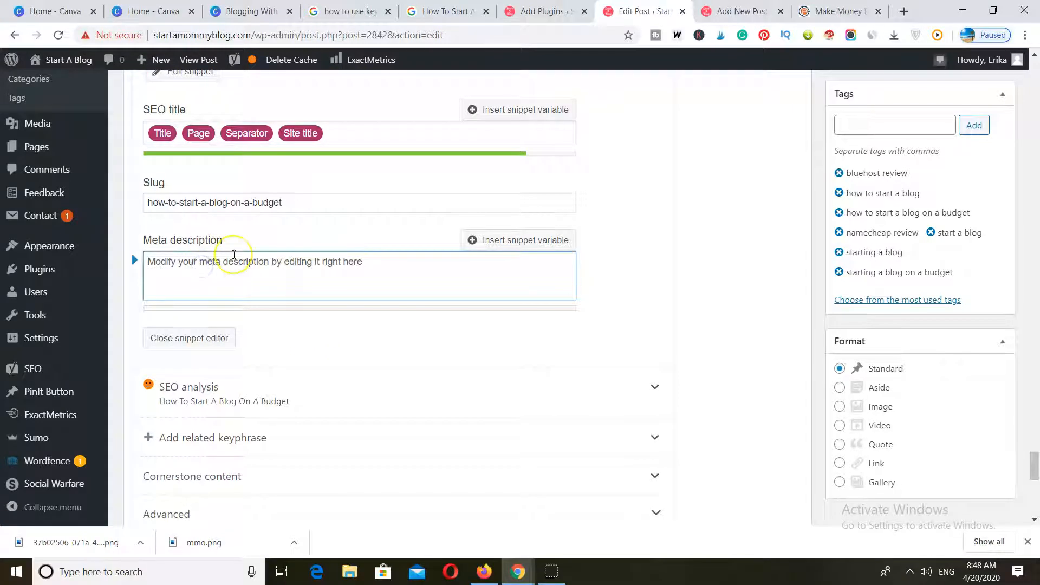
text(Learn)
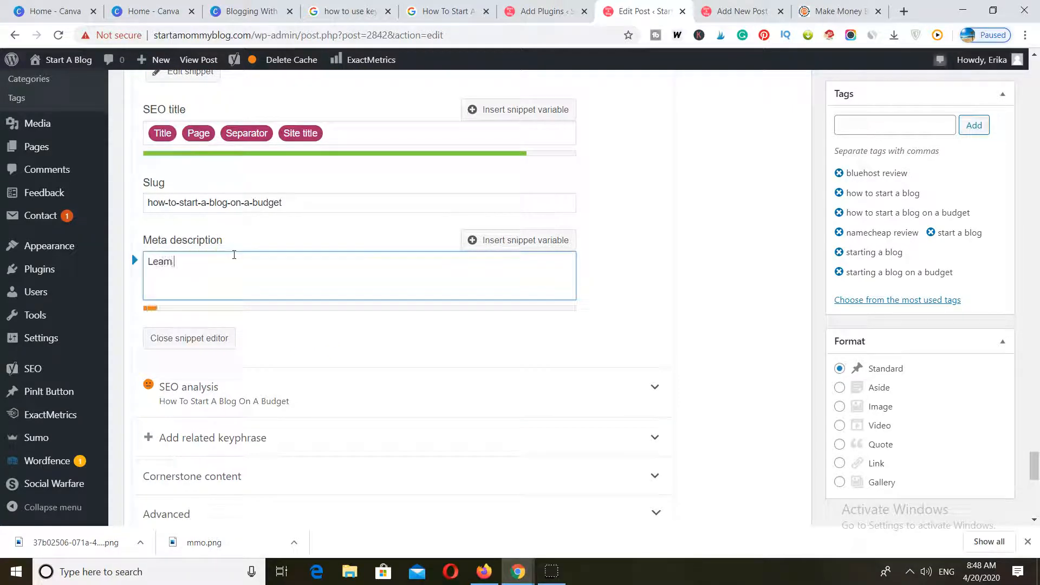
text( how to start a blog on)
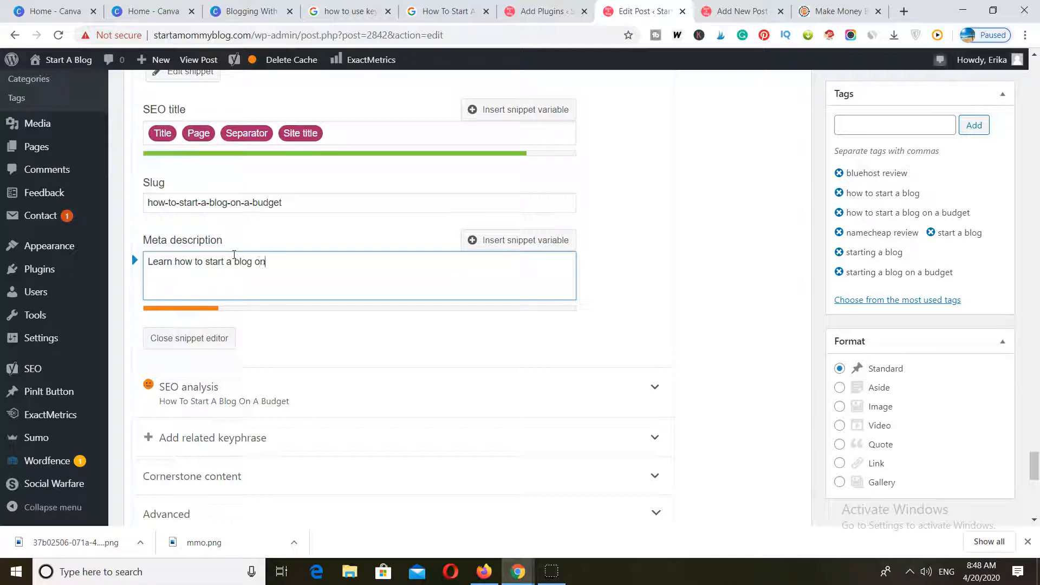
text( a budget in less than 30 minutes that will actually m)
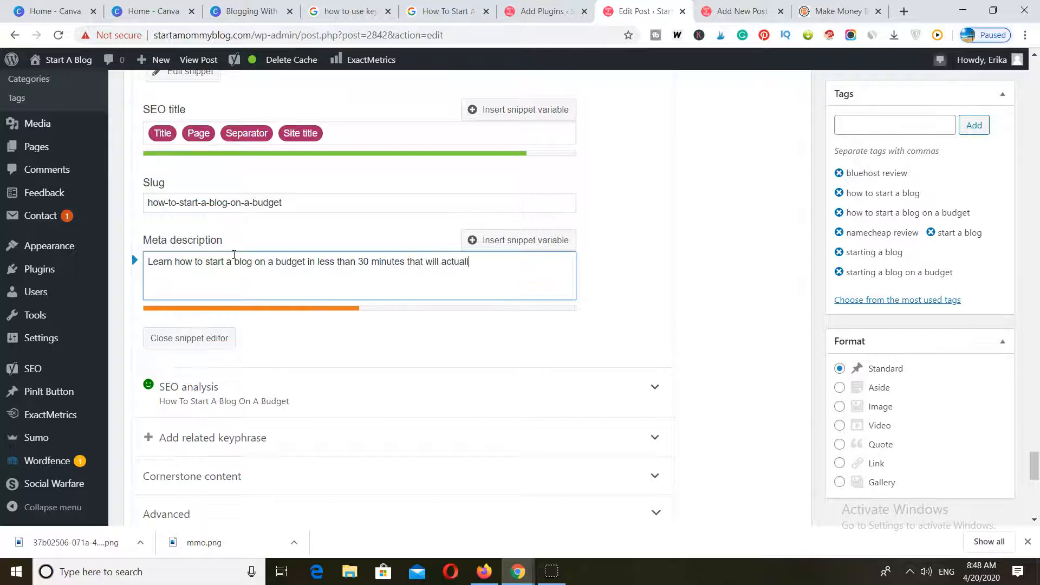
text(ake you money!)
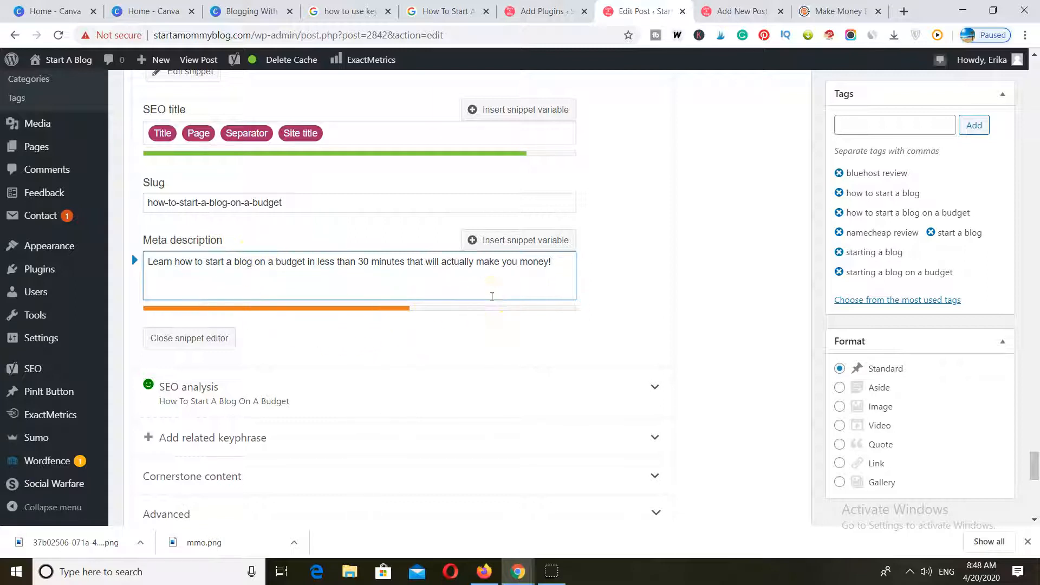
Continue the meta description with a second sentence beginning "If you want to find the cheapest".
text(If you want to find the chea)
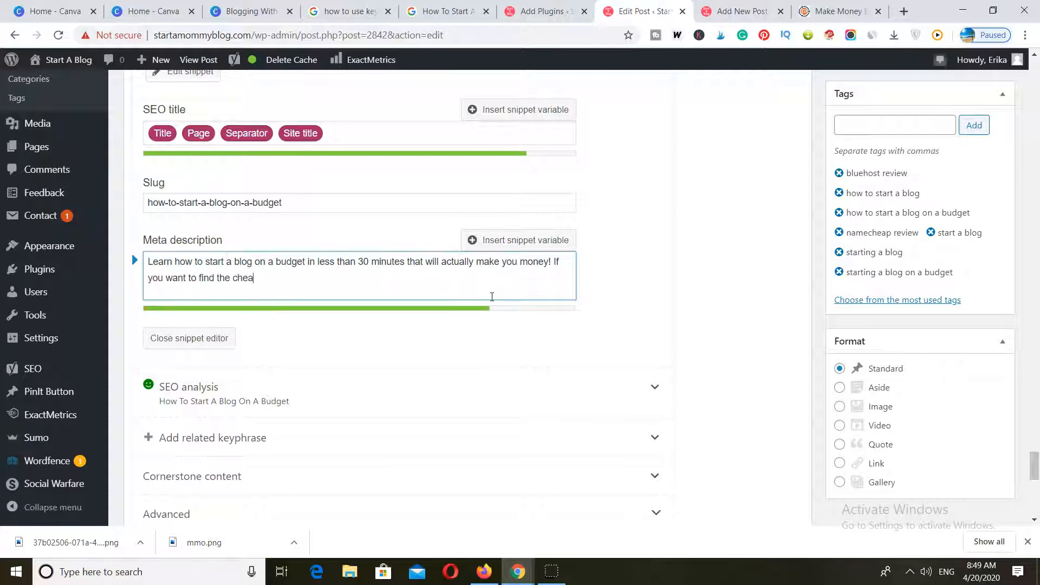
text(pes)
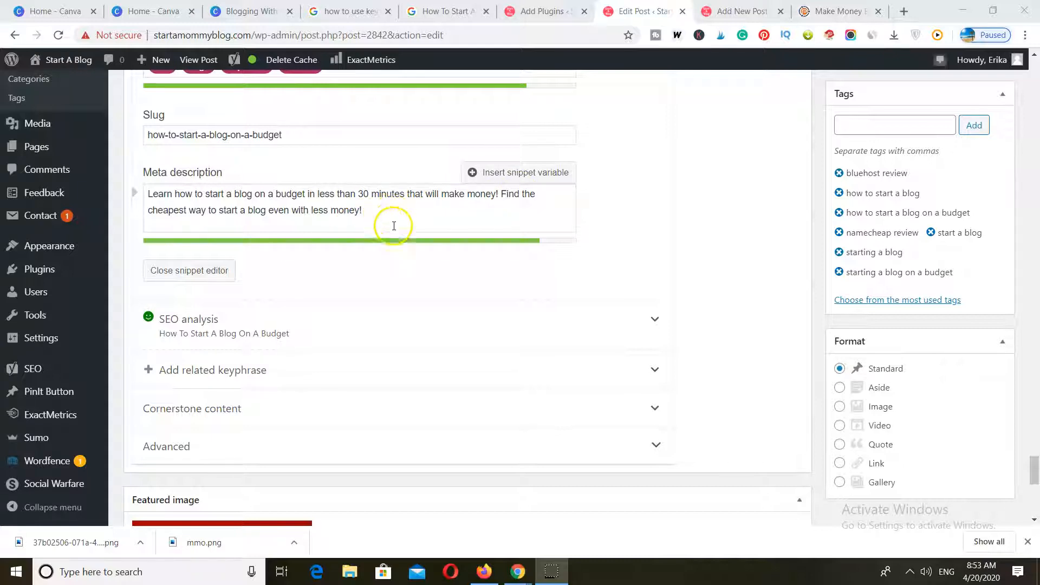
Compare the meta description with the Google preview and close the snippet editor.
scroll(390, 279, up, 2)
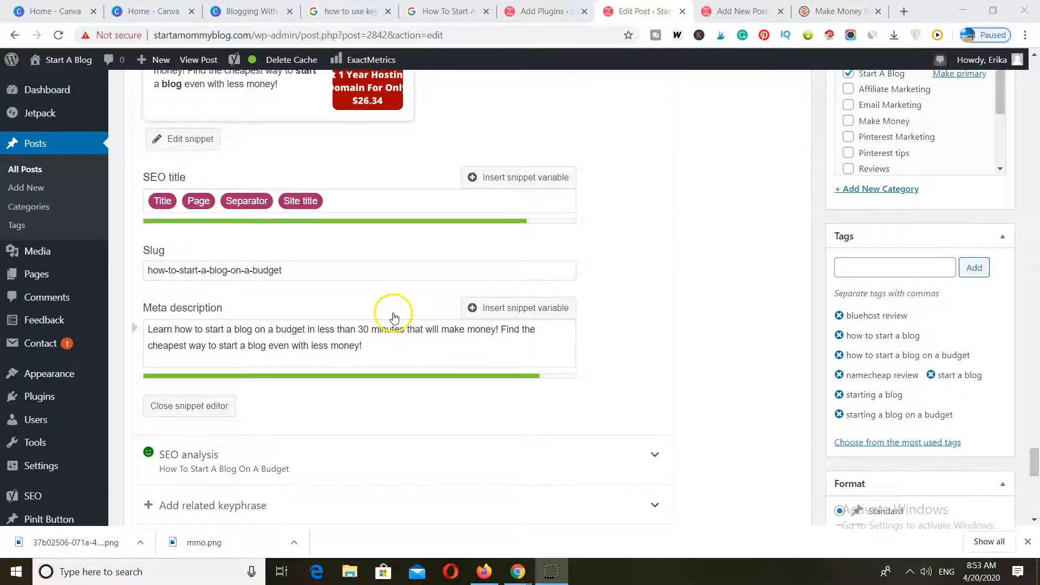
click(383, 350)
scroll(383, 350, up, 2)
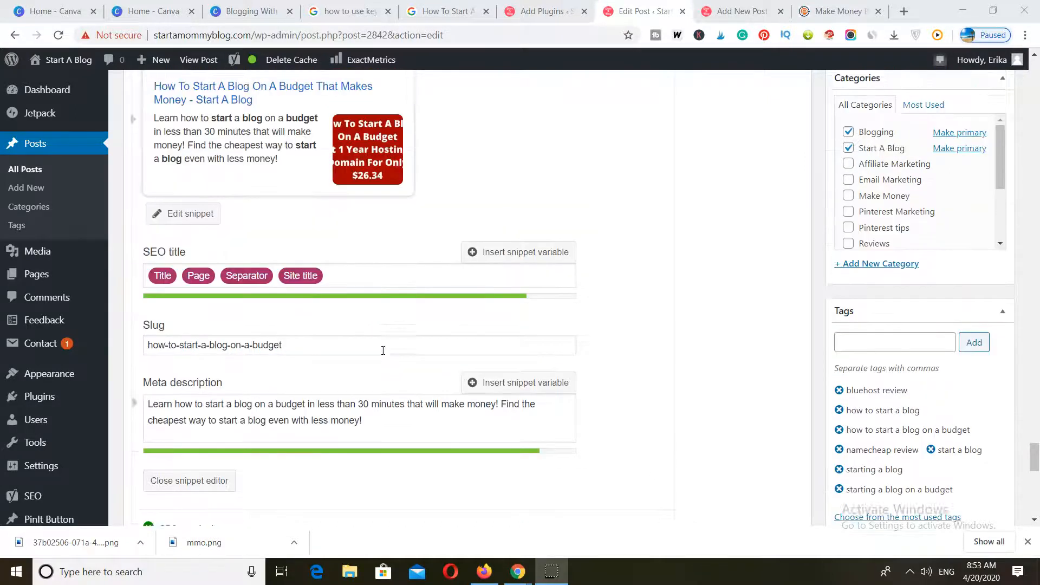
scroll(383, 350, down, 1)
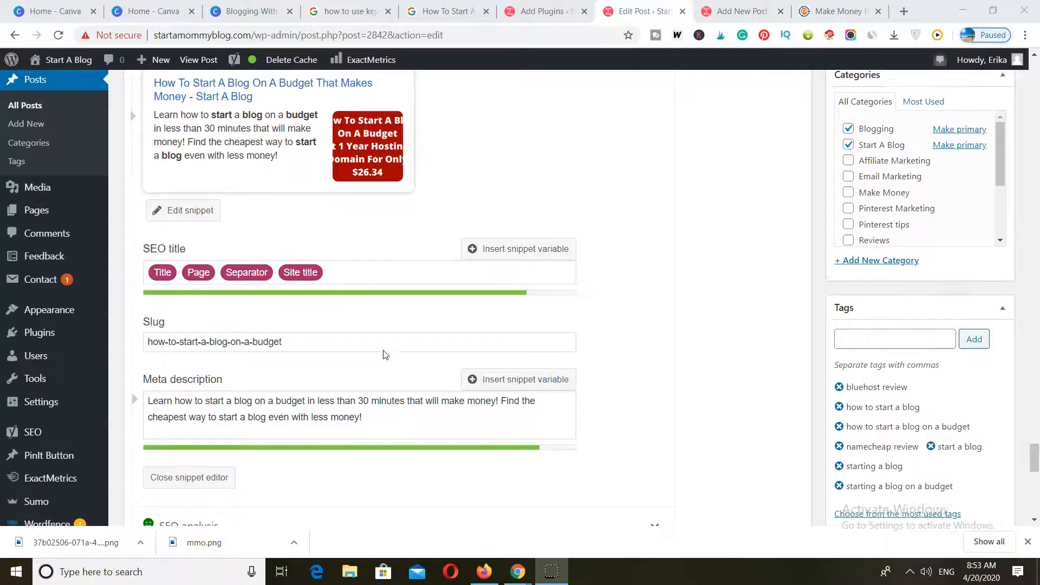
scroll(383, 355, up, 2)
scroll(383, 355, down, 4)
click(299, 407)
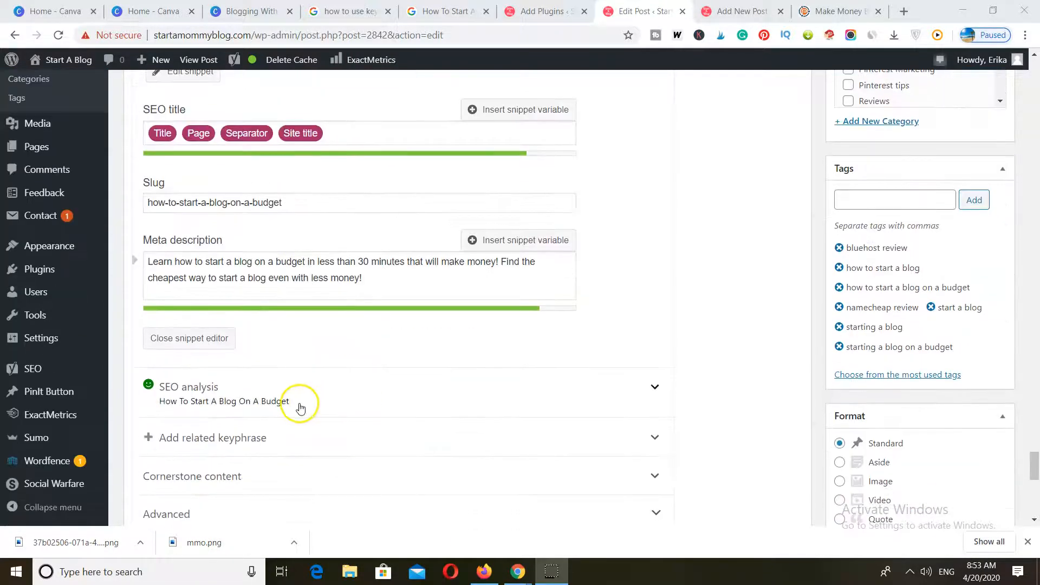
click(188, 339)
Review the Yoast SEO ratings, the focus keyphrase and the Google preview of the post.
scroll(342, 426, up, 5)
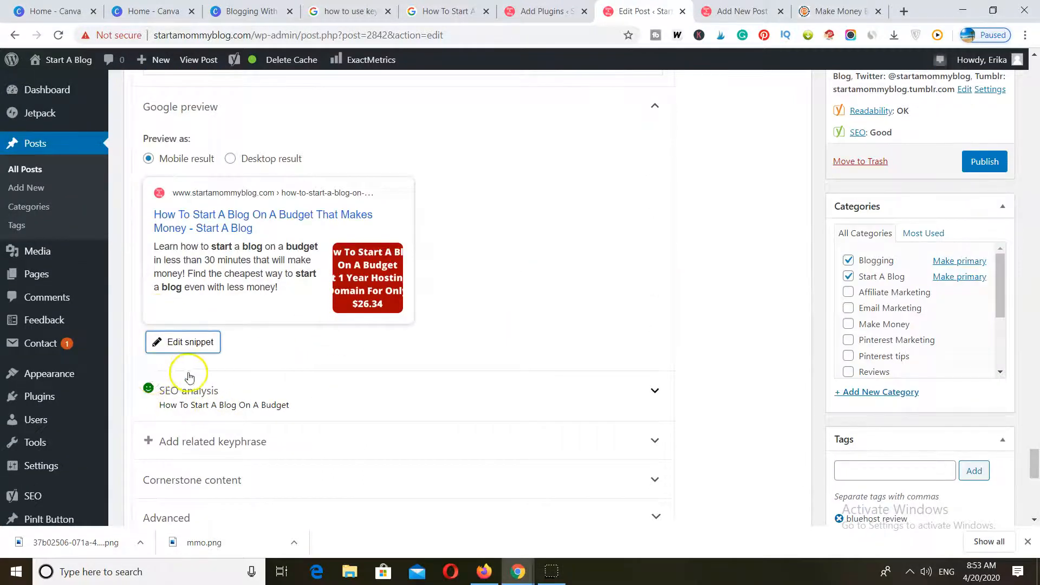
scroll(184, 368, up, 4)
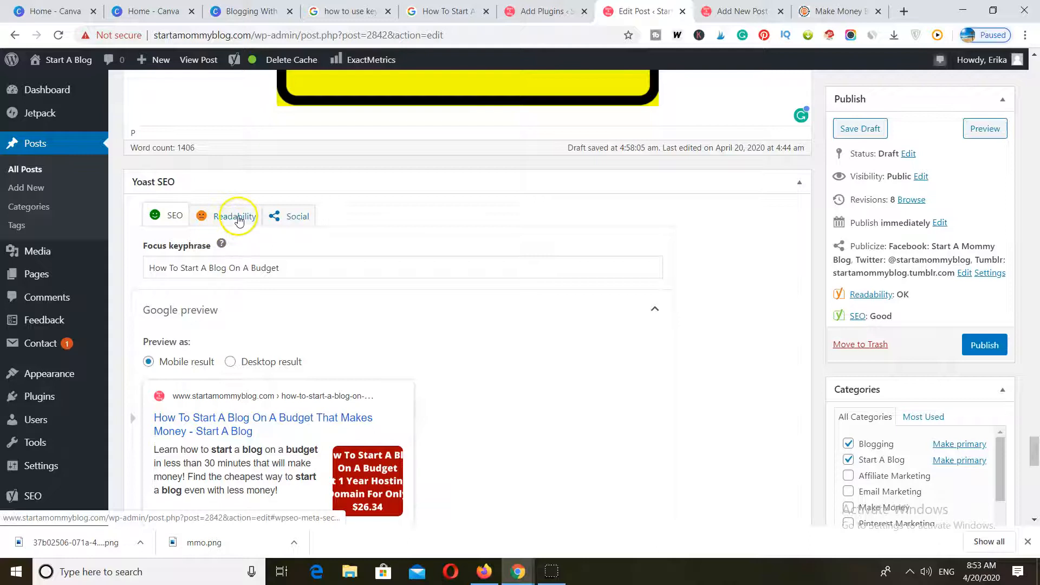
scroll(271, 314, down, 1)
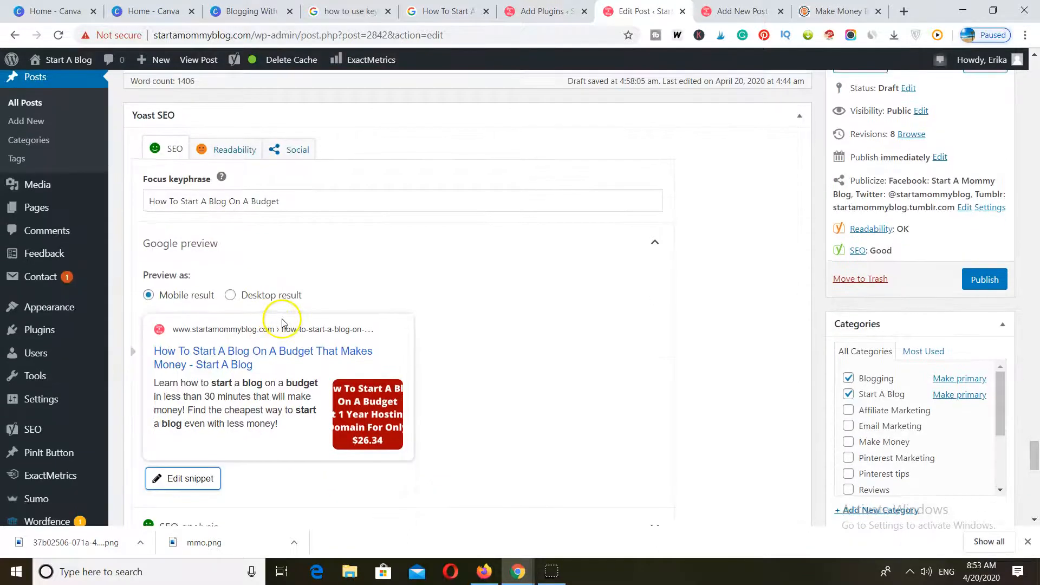
scroll(277, 304, up, 2)
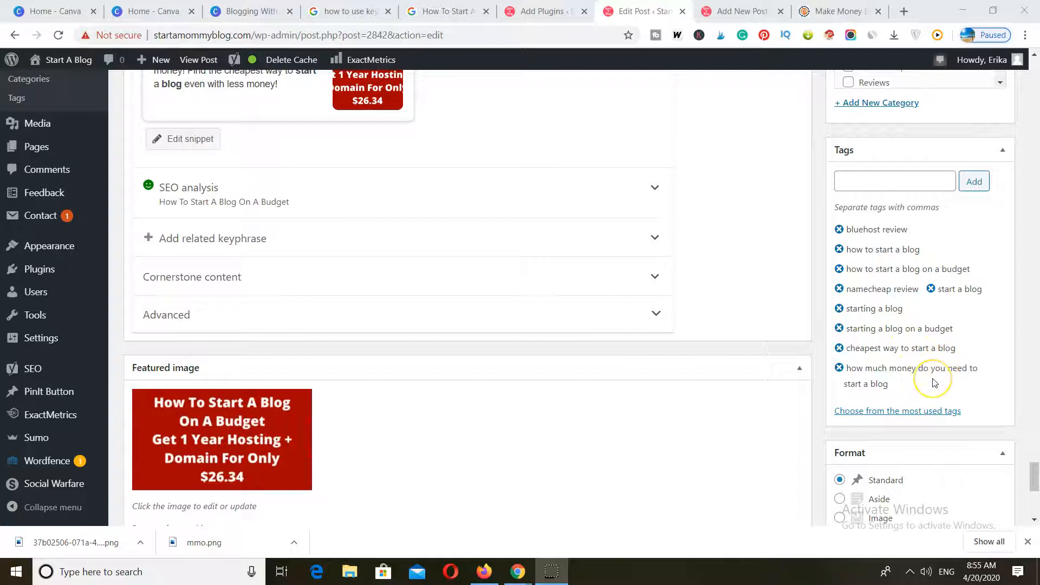
Review the post's keyword tags and its assigned categories, looking through the full category list.
scroll(934, 382, up, 1)
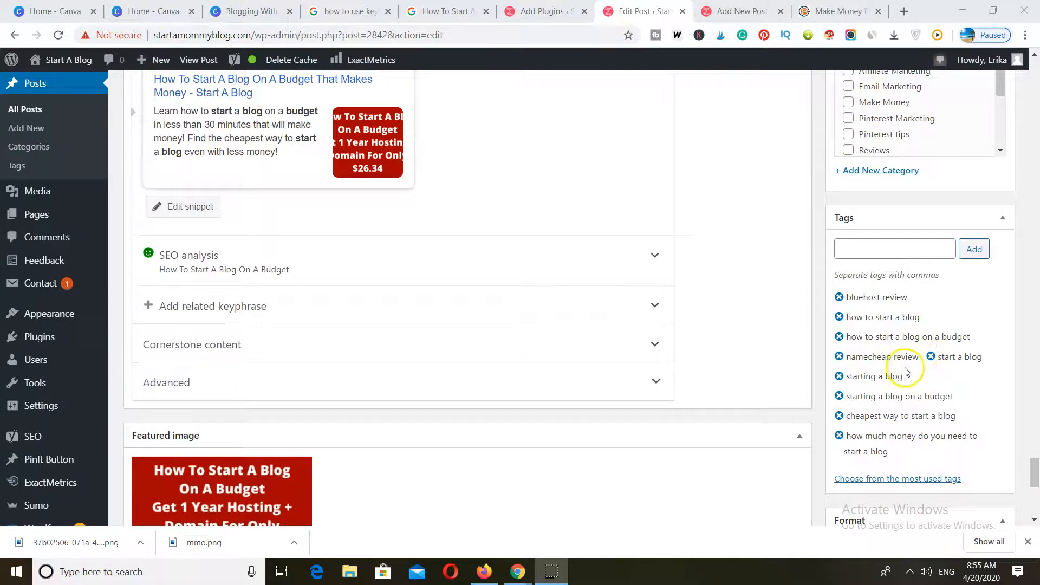
scroll(902, 374, up, 3)
scroll(916, 477, down, 3)
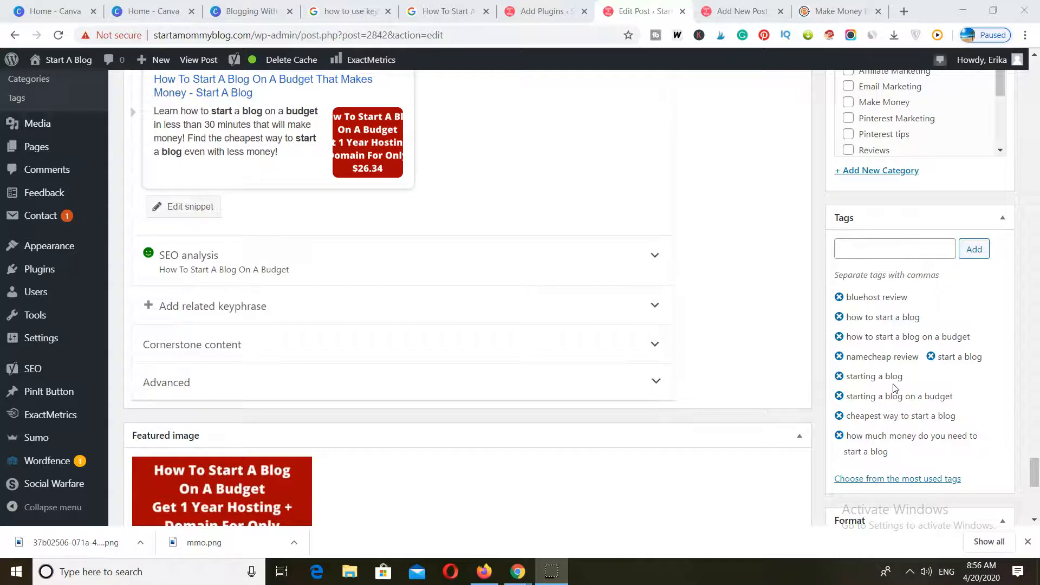
scroll(897, 390, up, 4)
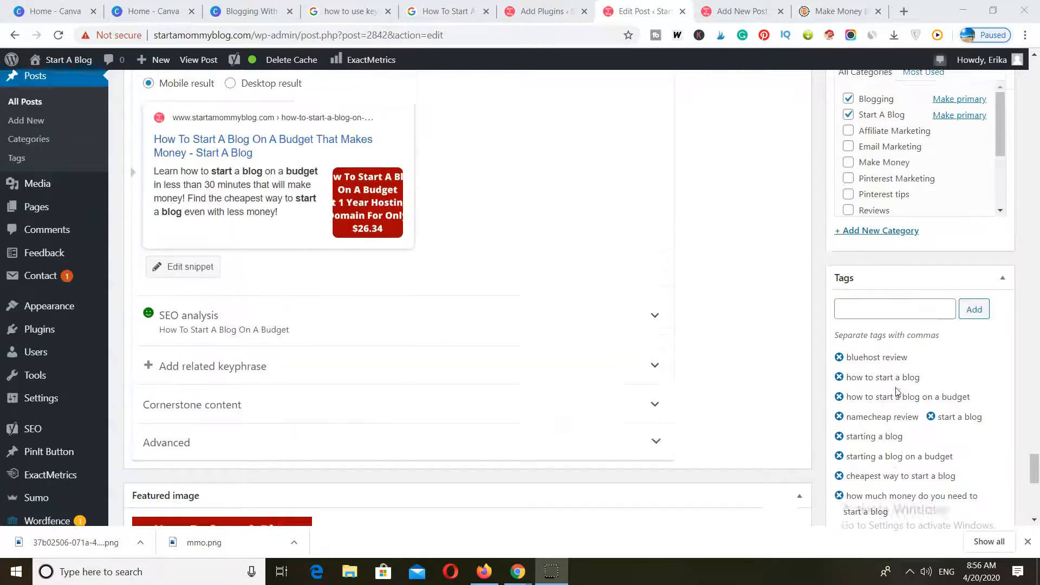
click(856, 232)
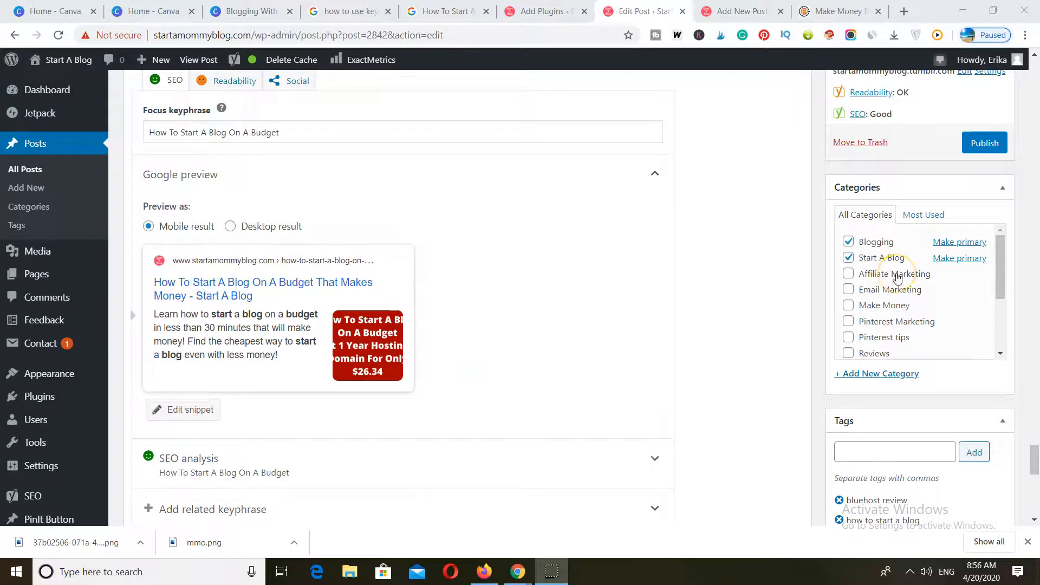
scroll(897, 278, down, 2)
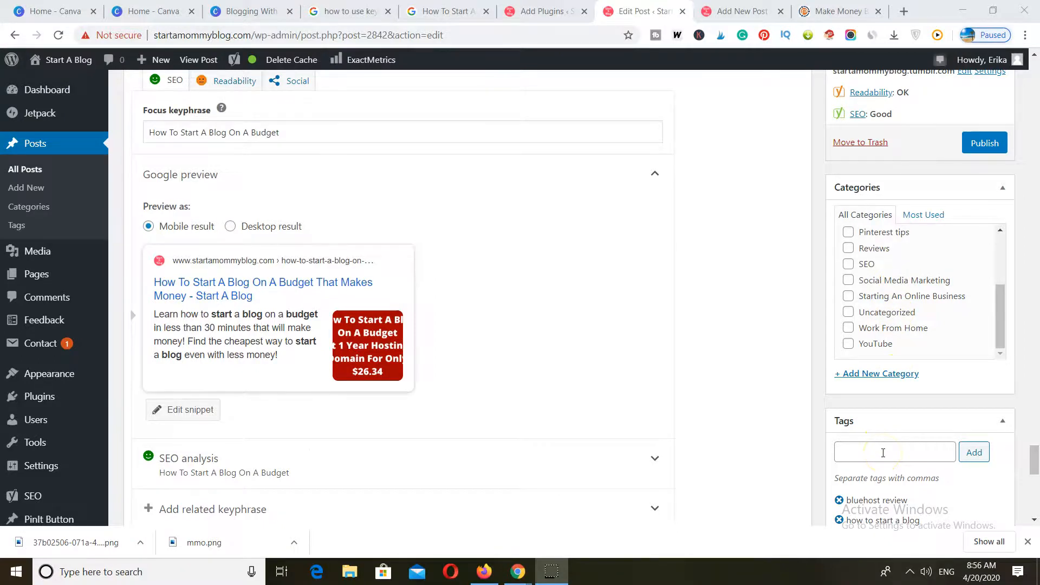
scroll(883, 453, up, 10)
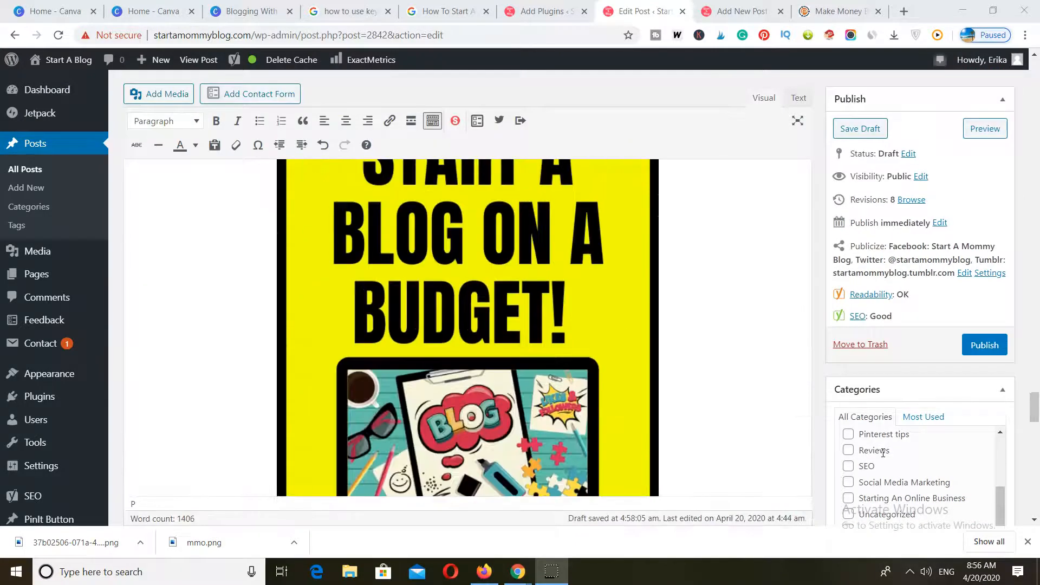
scroll(875, 449, up, 5)
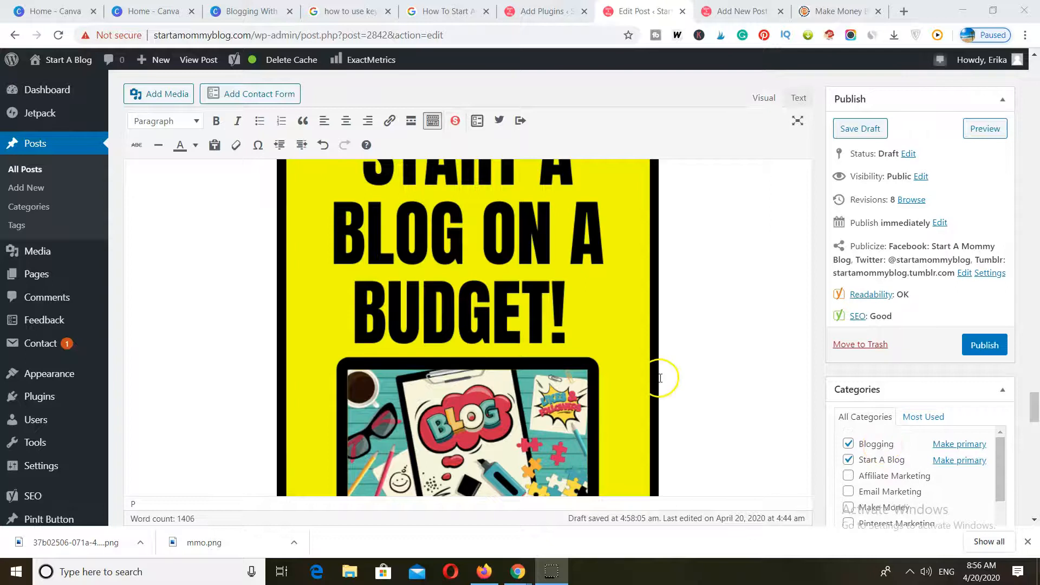
Look back through the post body from the conclusion up to the Namecheap hosting proof section.
scroll(661, 377, up, 5)
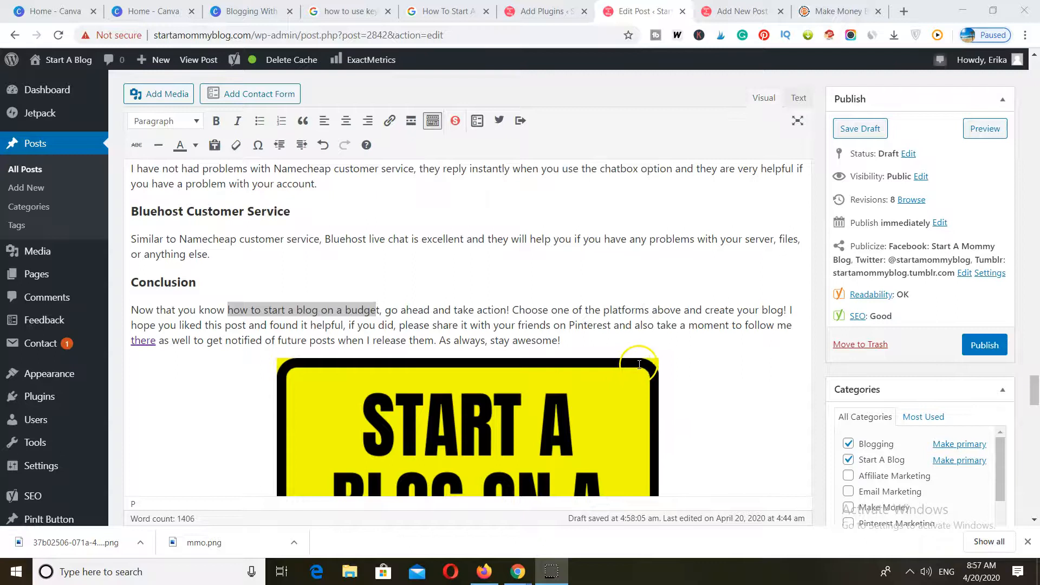
scroll(640, 363, up, 10)
scroll(641, 363, up, 4)
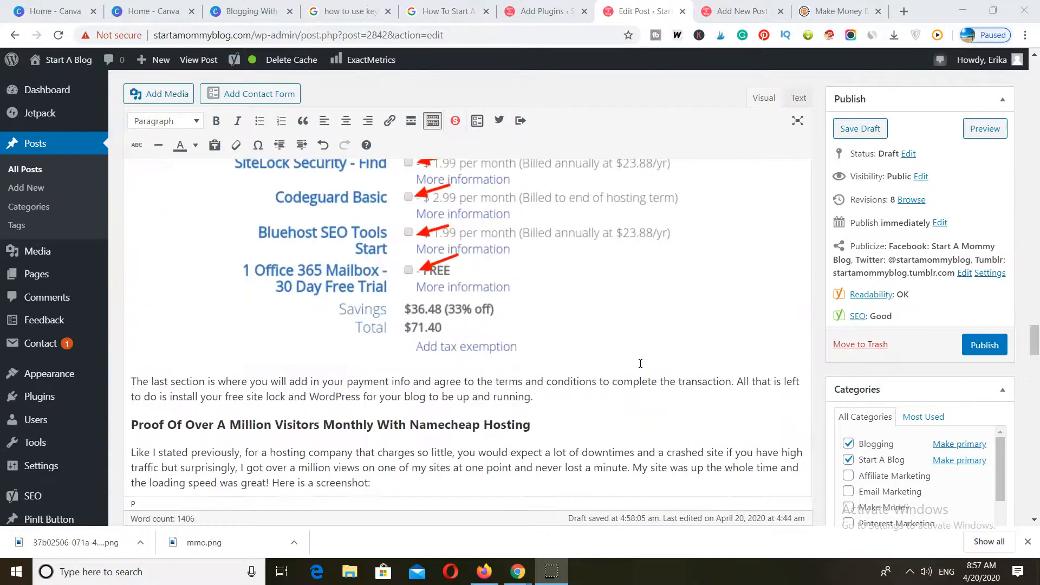